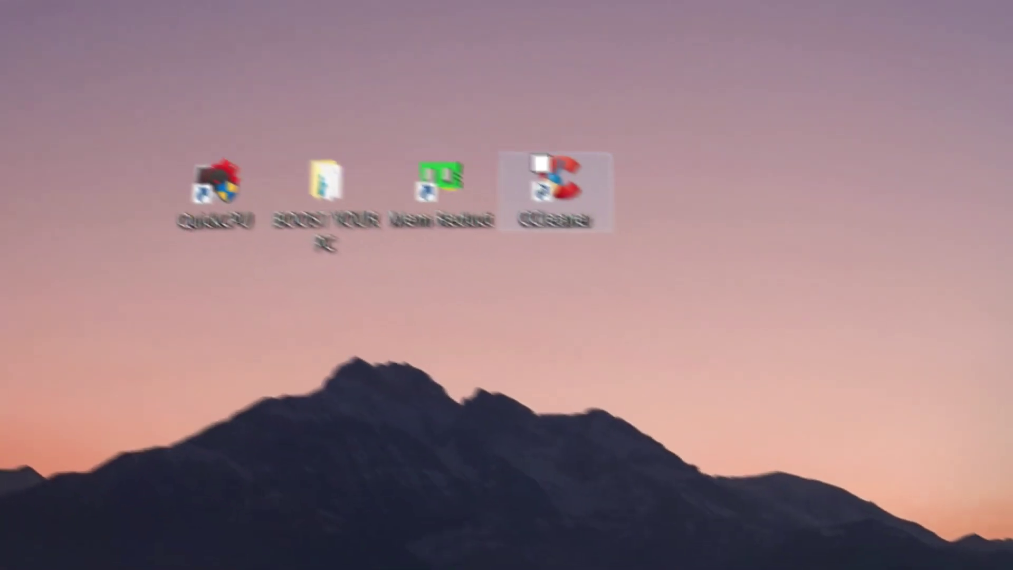
Step: Launch CCleaner, then merge all four BOOST YOUR PC .reg files into the registry
double_click(518, 188)
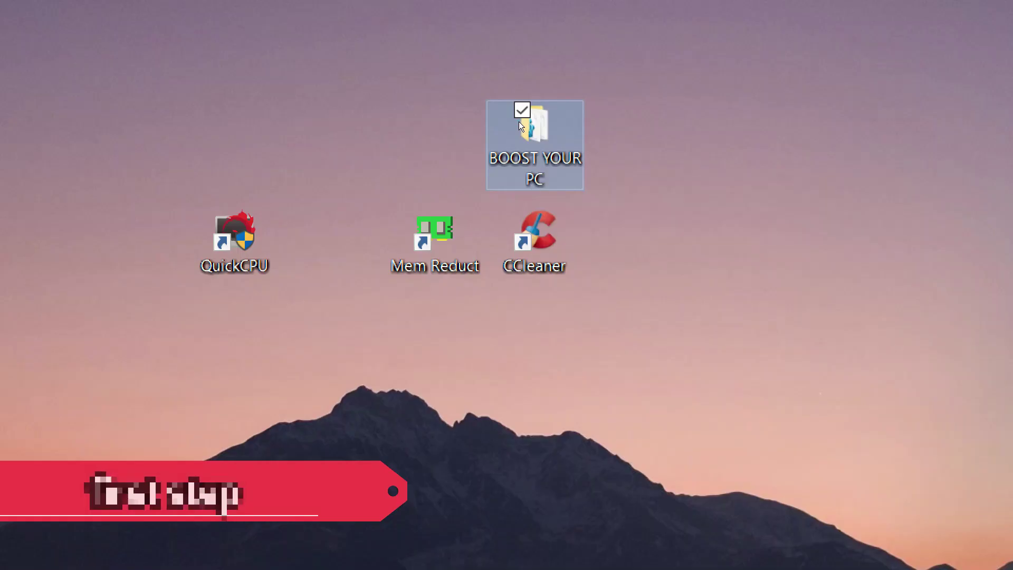
double_click(522, 131)
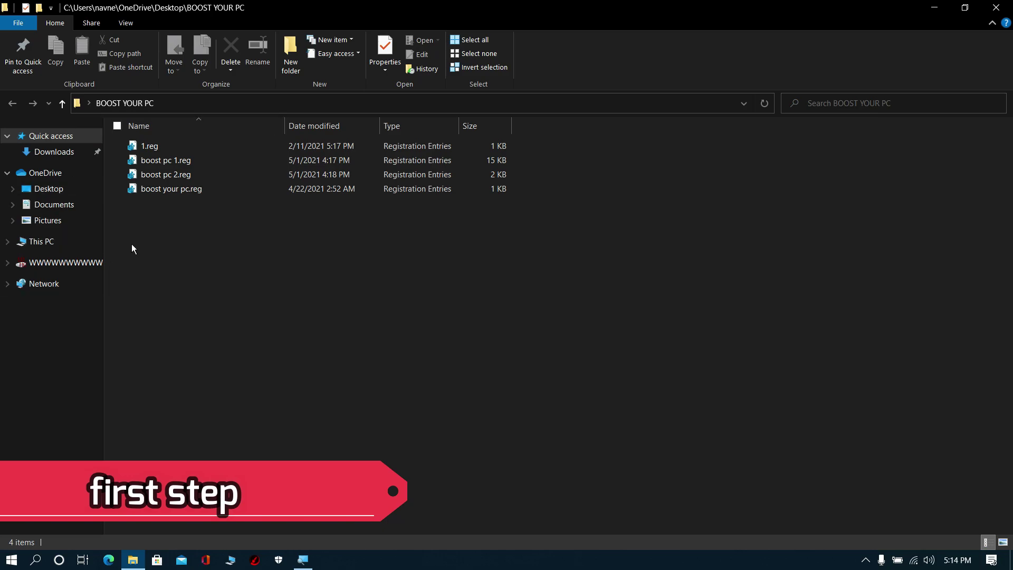
key("ctrl+a")
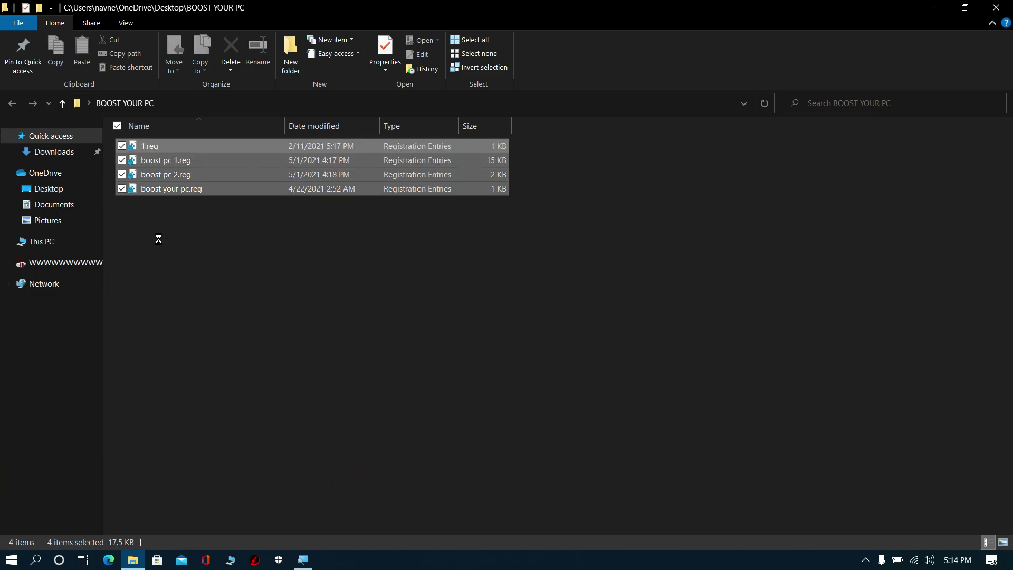
right_click(166, 178)
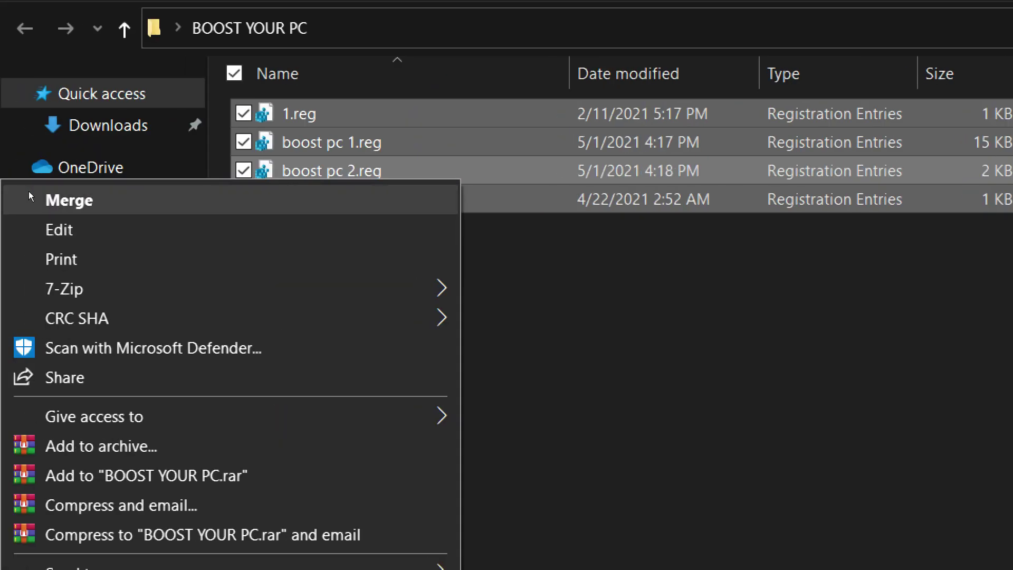
left_click(30, 194)
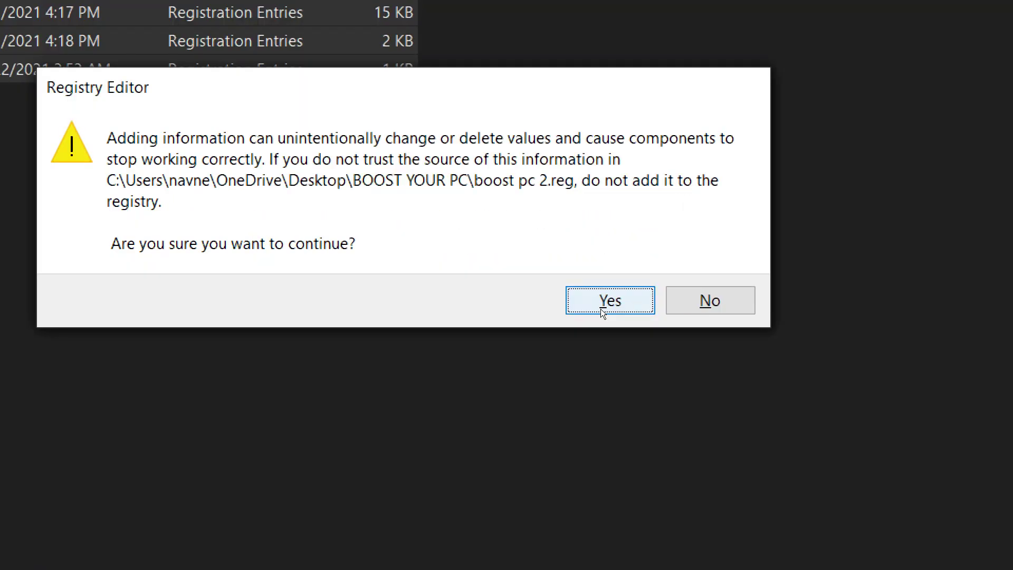
left_click(602, 310)
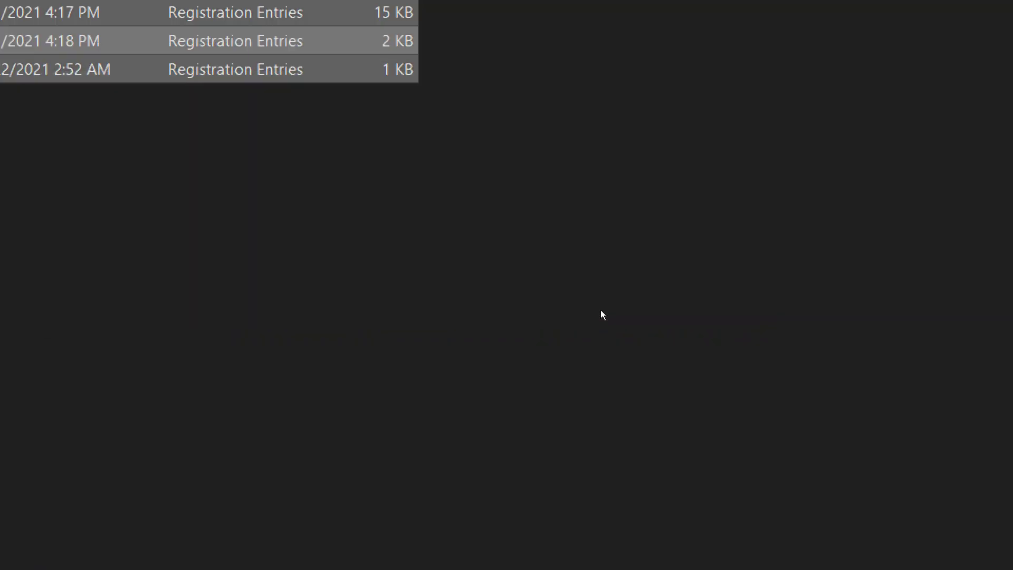
Step: Dismiss the registry confirmation, launch QuickCPU and accept its Maximum performance preset
left_click(666, 265)
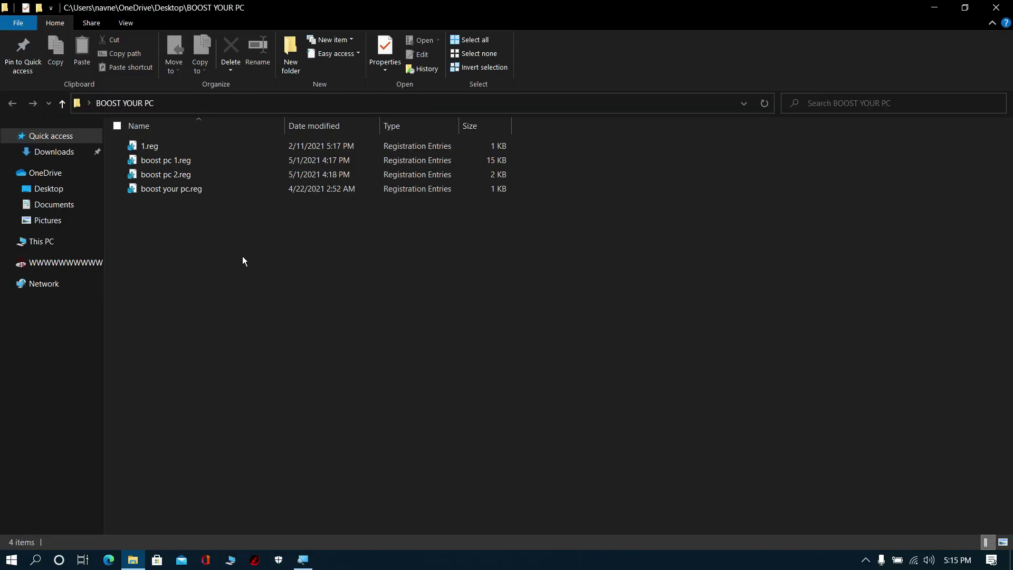
double_click(2, 9)
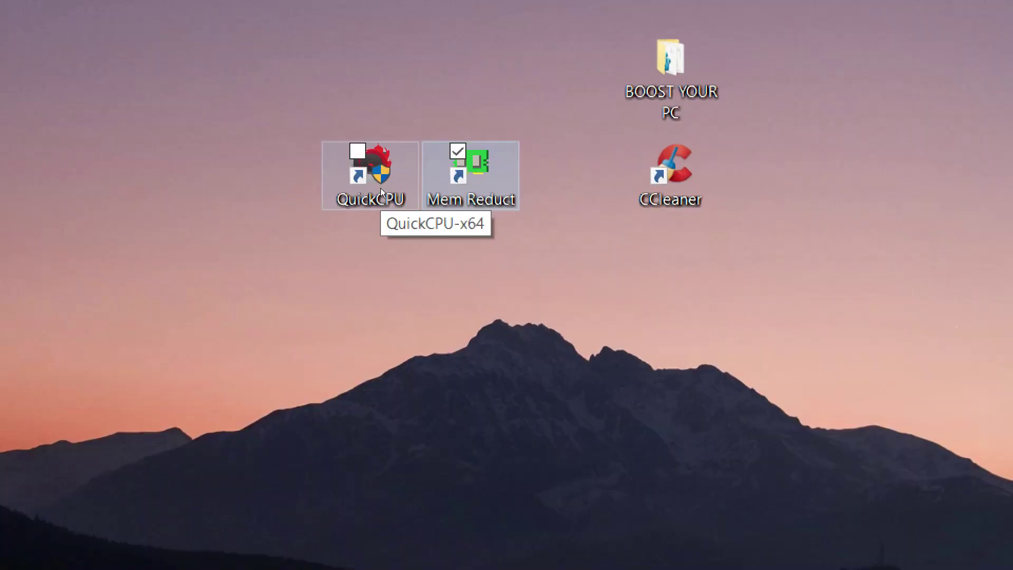
left_click(376, 185)
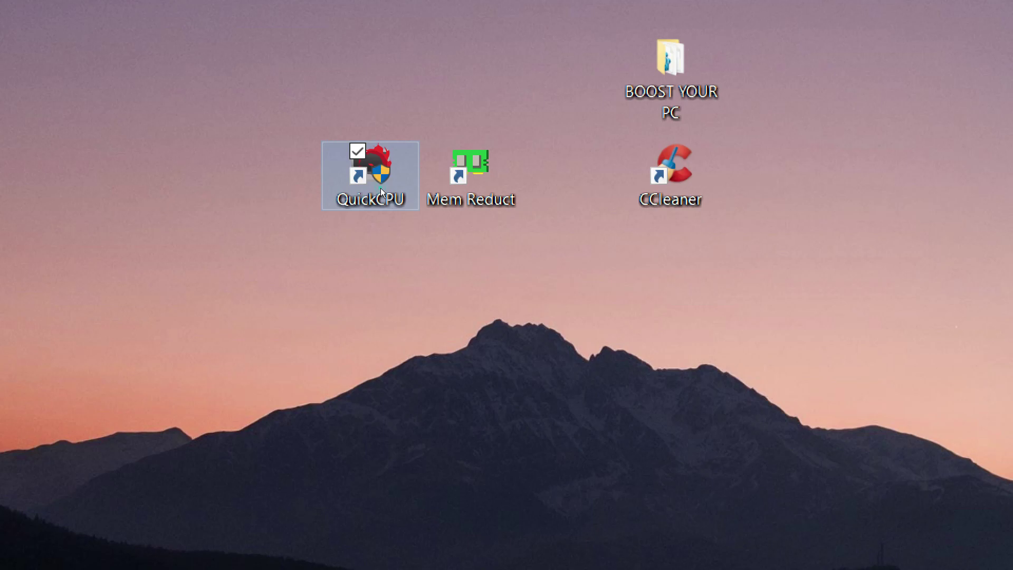
double_click(381, 188)
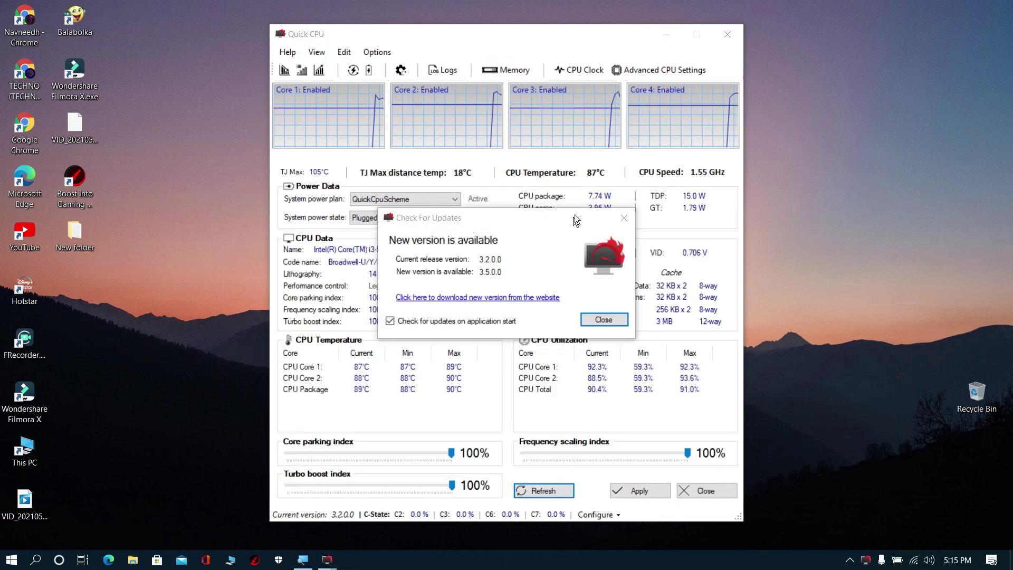
left_click(621, 217)
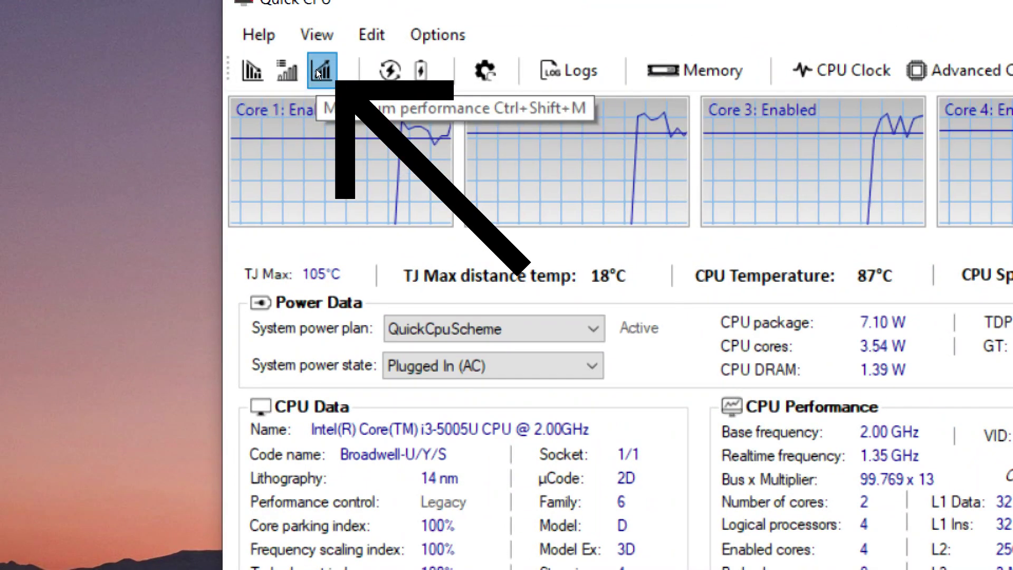
left_click(318, 71)
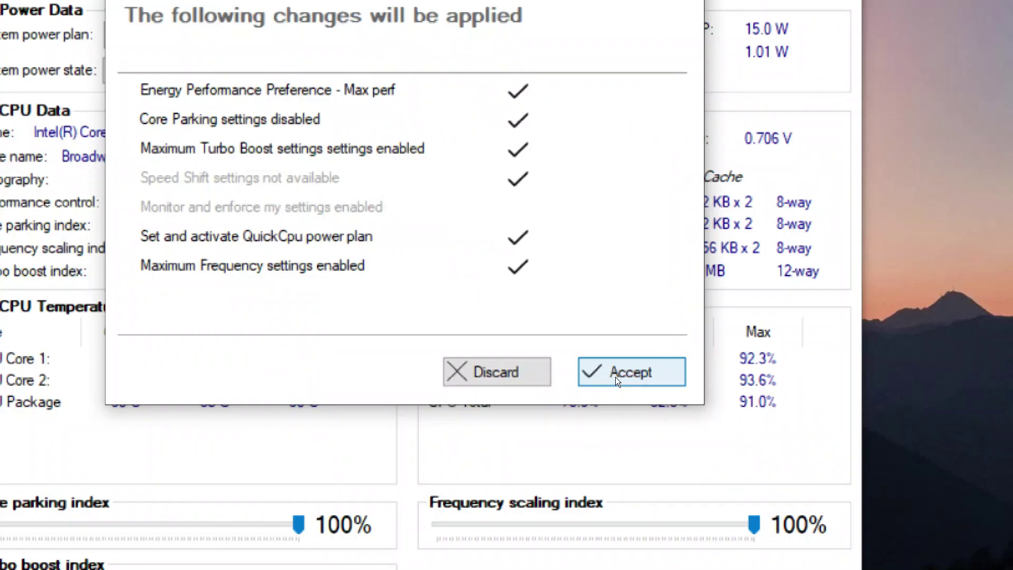
left_click(615, 376)
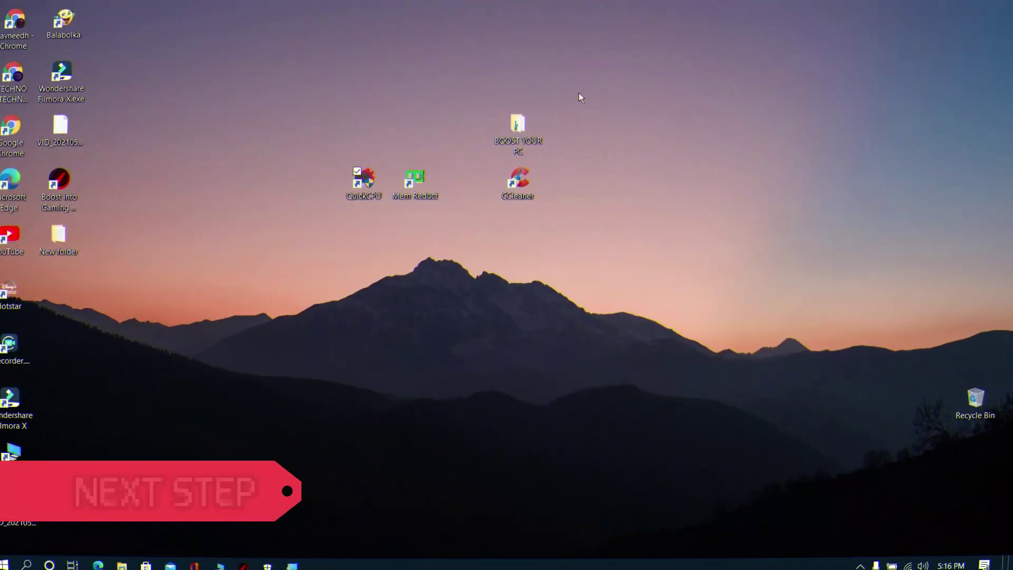
Step: Launch Mem Reduct and clean memory, cutting physical memory usage from 41% to 28%
left_click(419, 187)
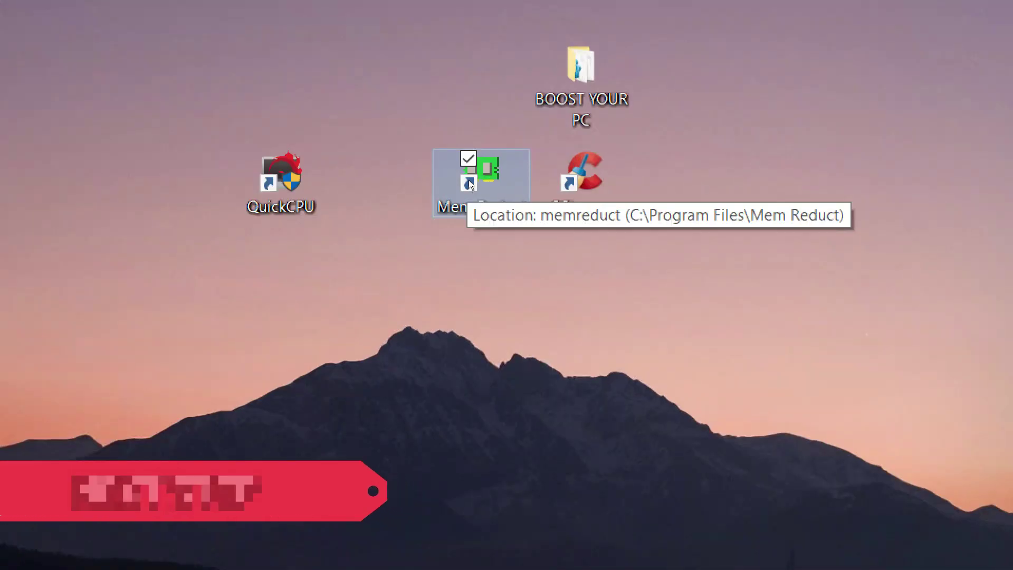
double_click(469, 182)
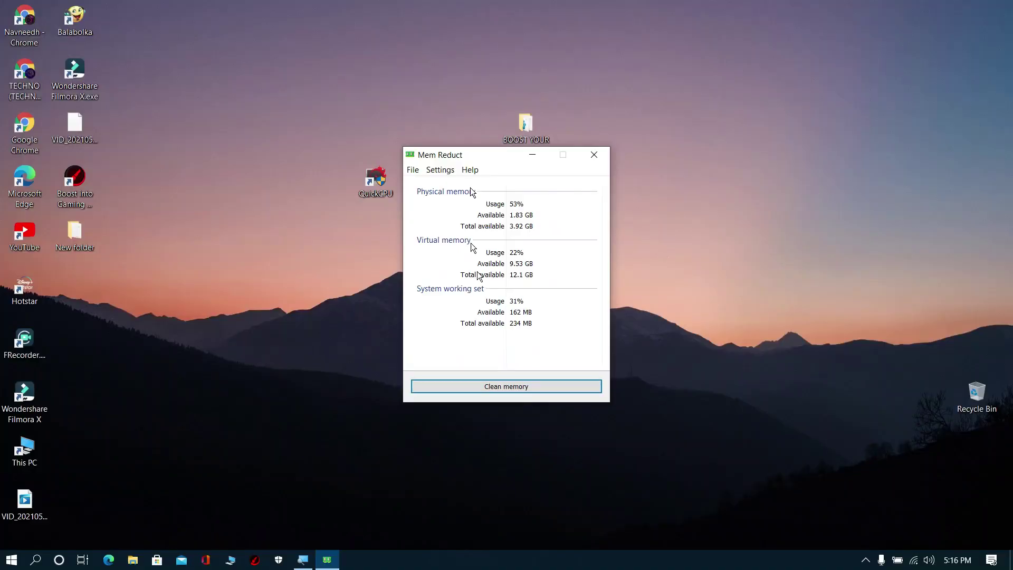
left_click(510, 384)
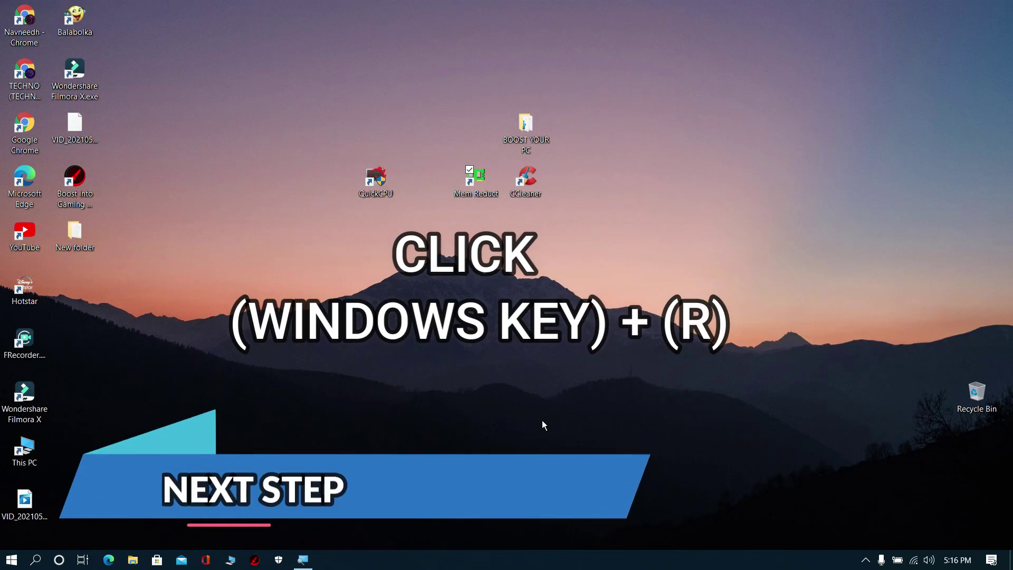
Step: Open %temp% via Run and delete everything except the in-use ActivityVisualCache folder
key("super+r")
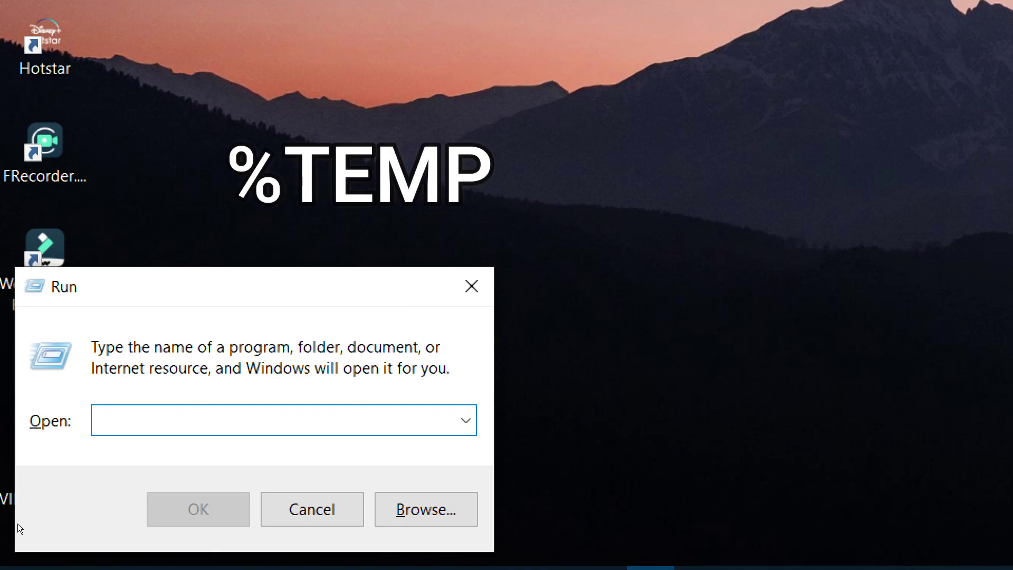
type("%te")
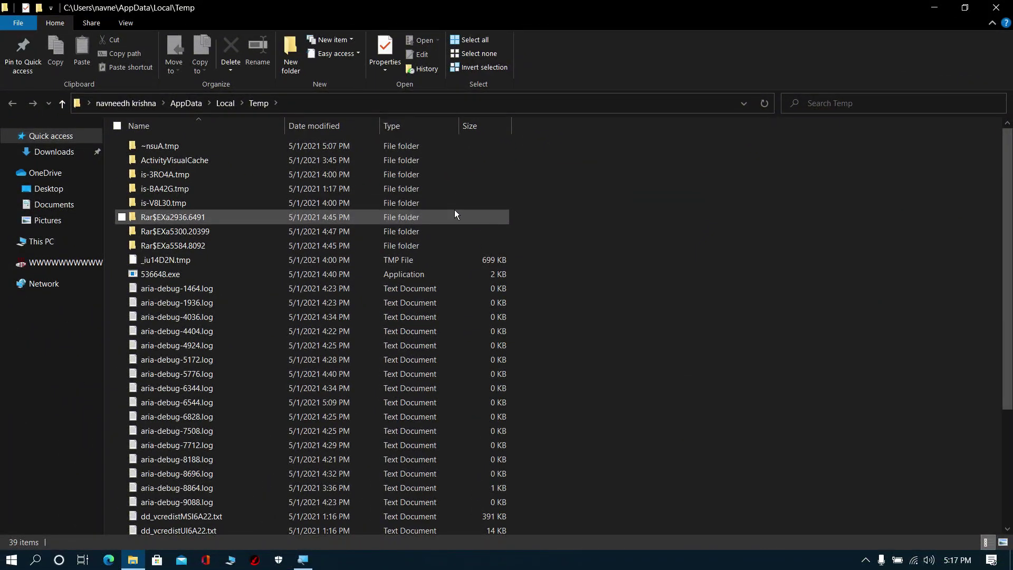
key("ctrl+a")
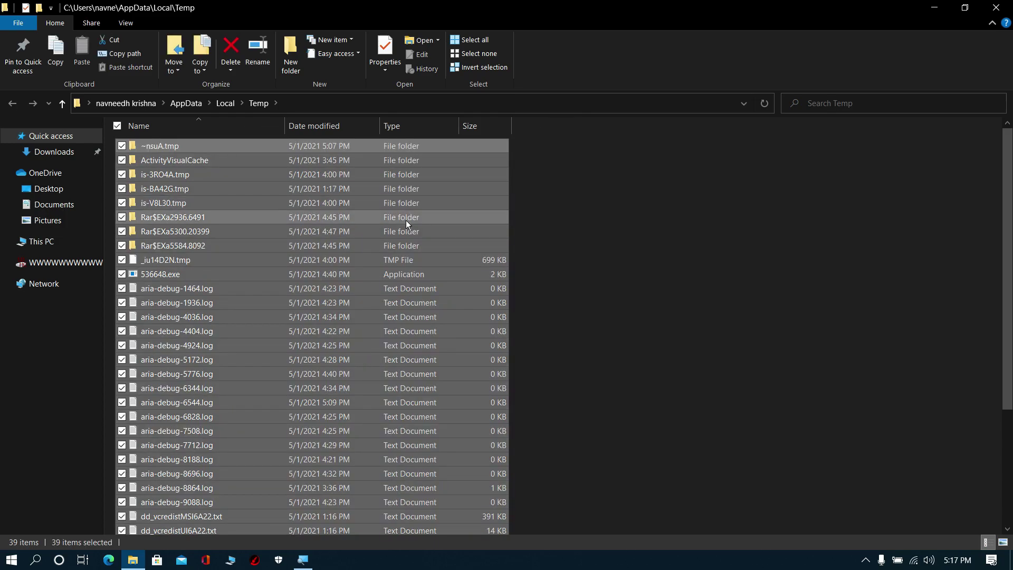
right_click(407, 221)
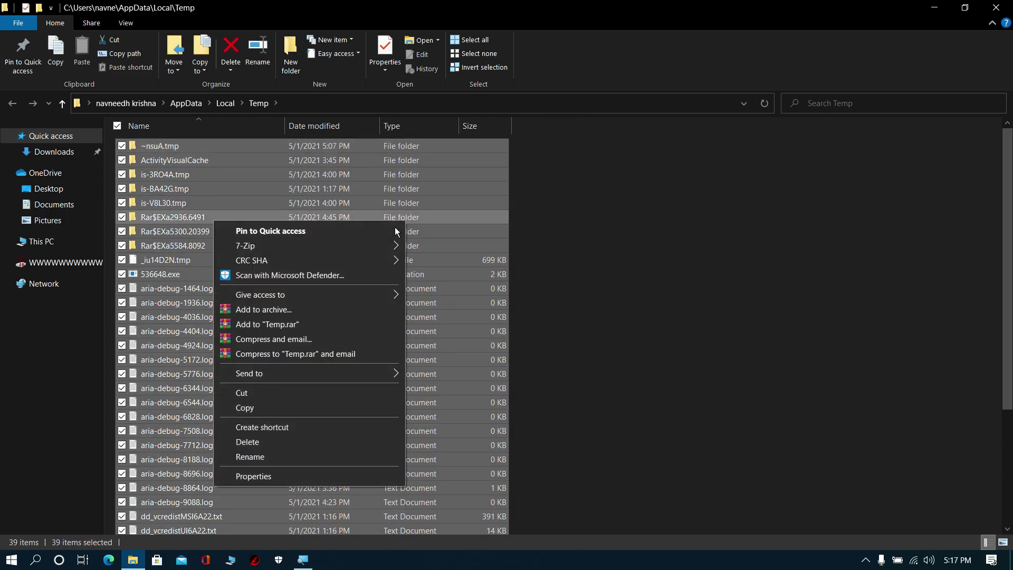
left_click(261, 442)
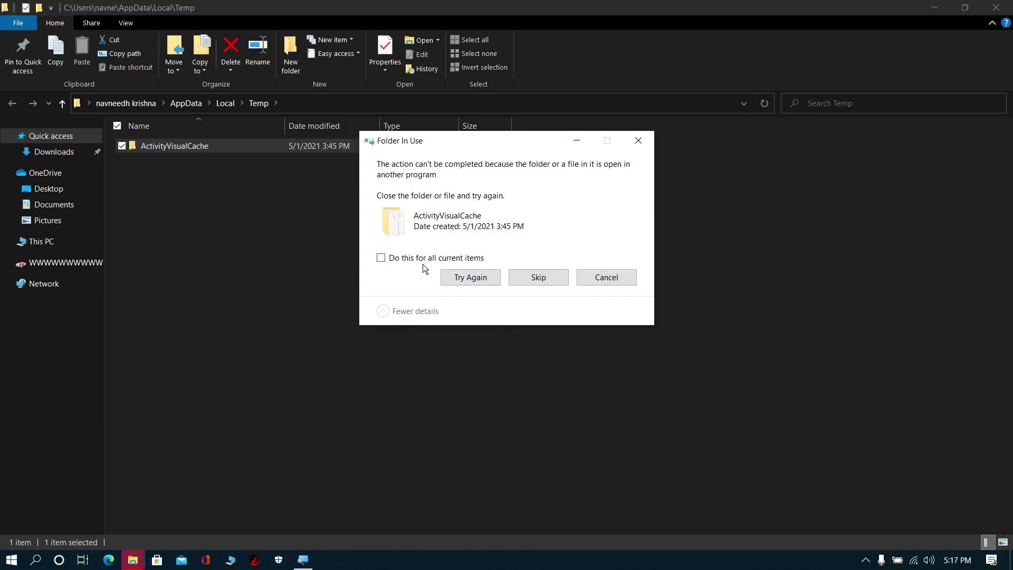
left_click(526, 275)
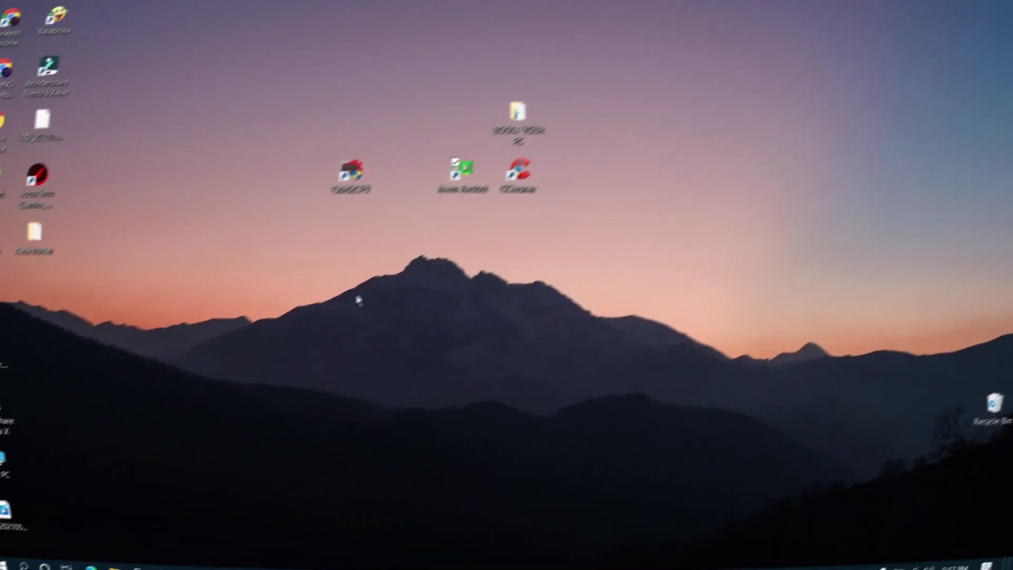
Step: Open C:\Windows\Temp via Run and delete its contents, skipping all in-use items like cpuz145
key("super+r")
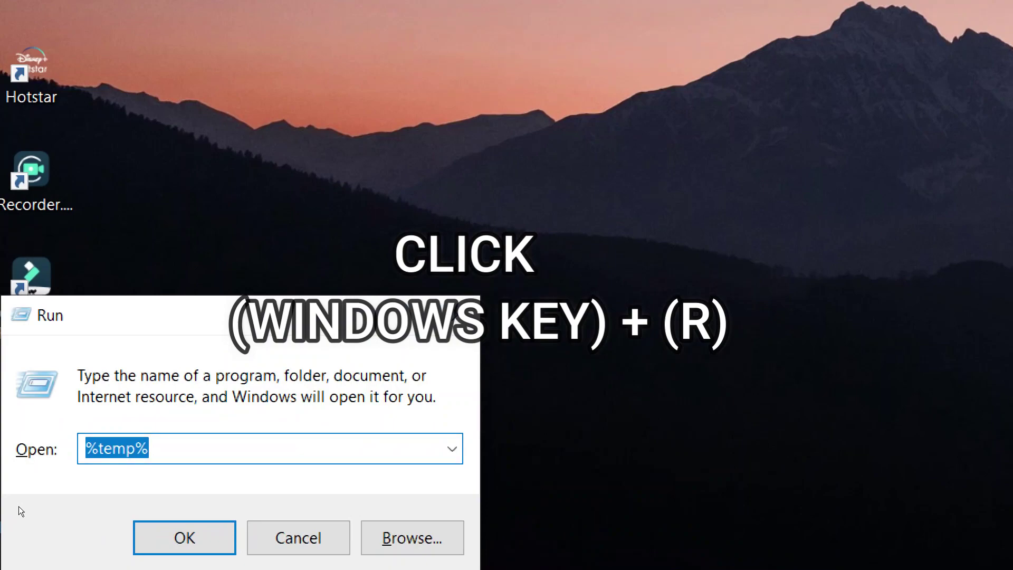
key("BackSpace")
type("tem")
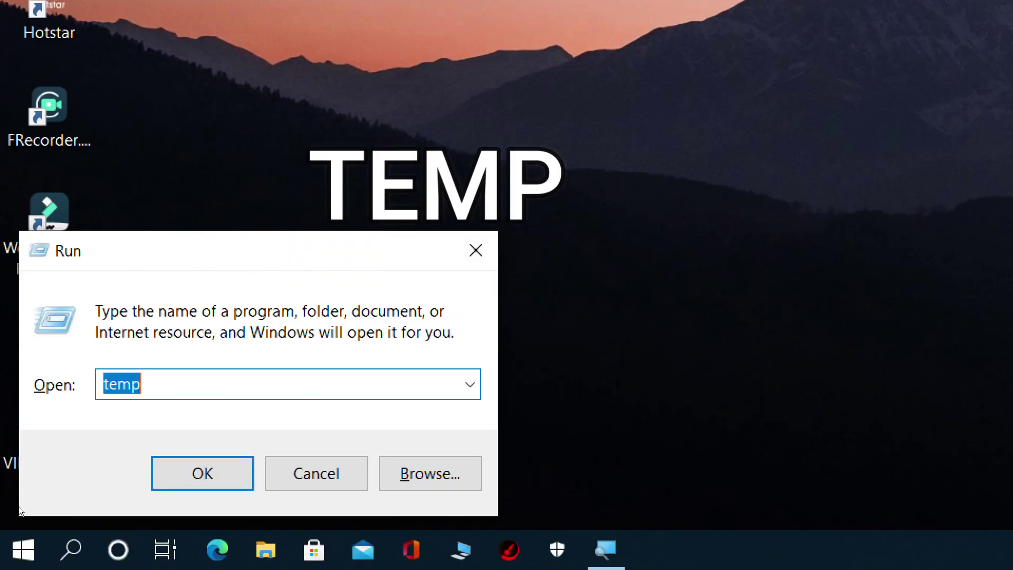
key("Return")
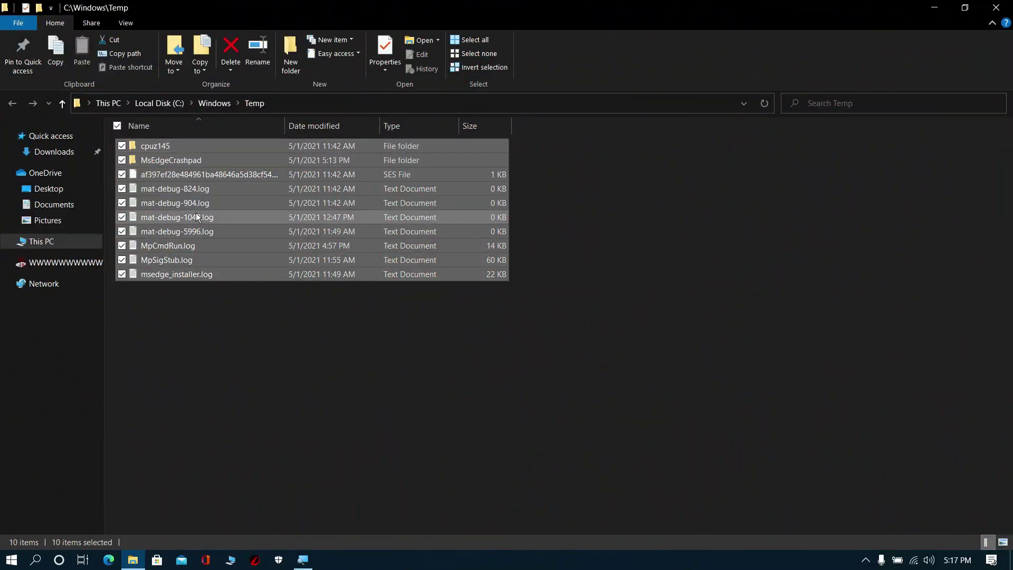
right_click(195, 213)
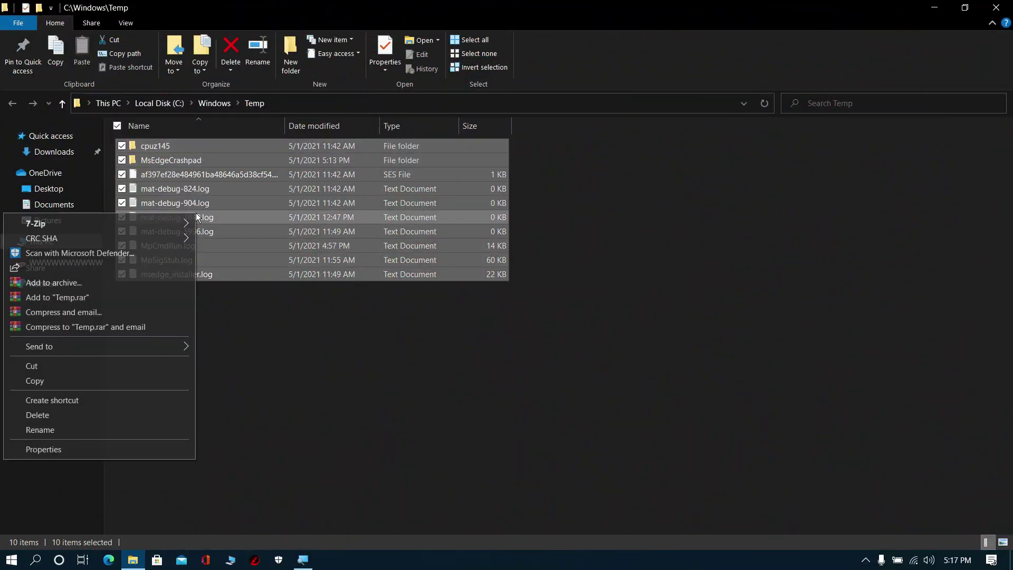
left_click(41, 415)
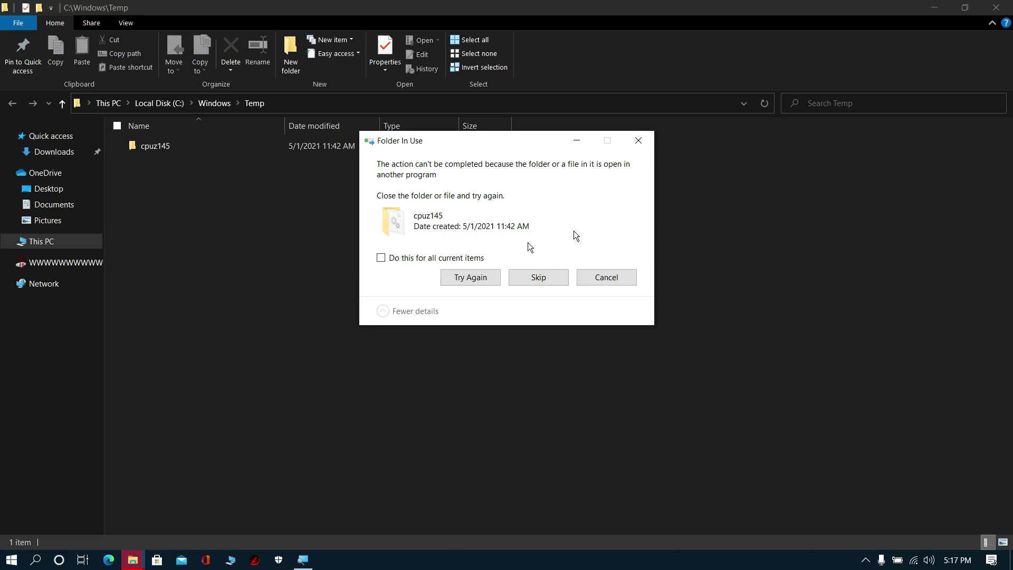
left_click(458, 261)
left_click(523, 277)
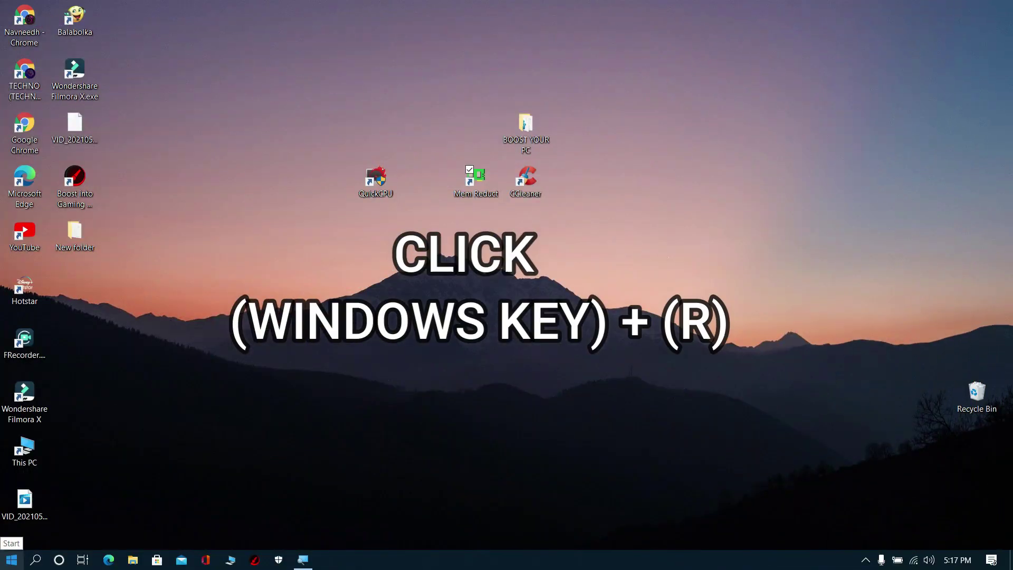
Step: Open C:\Windows\Prefetch via Run and delete all 330 files
key("super+r")
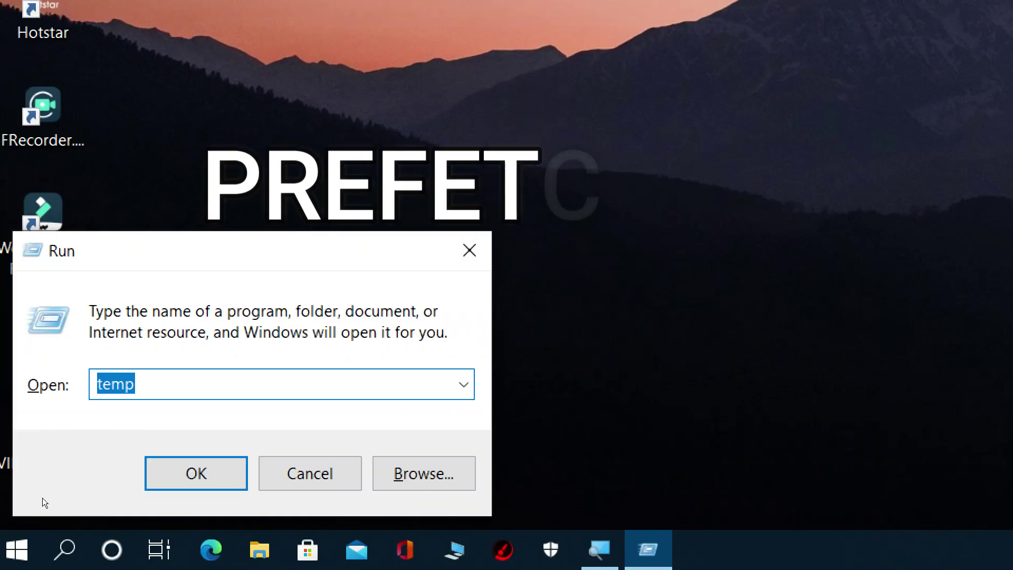
type("pref")
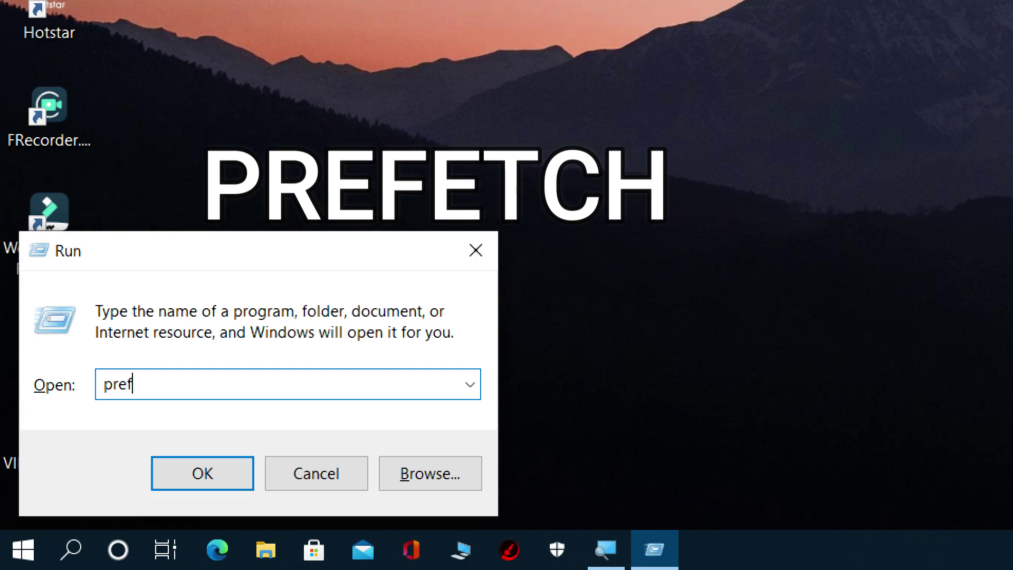
type("etch")
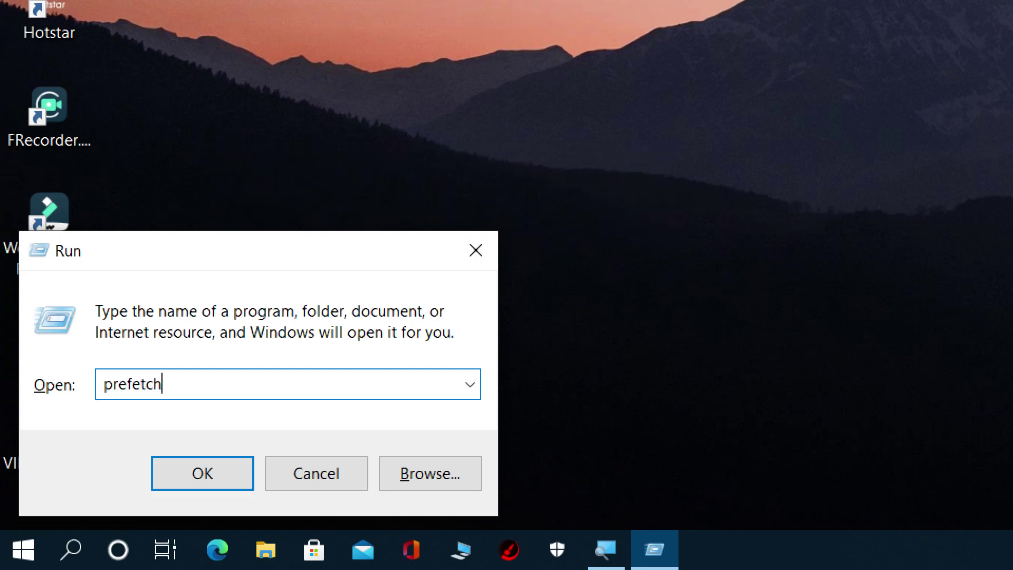
key("Return")
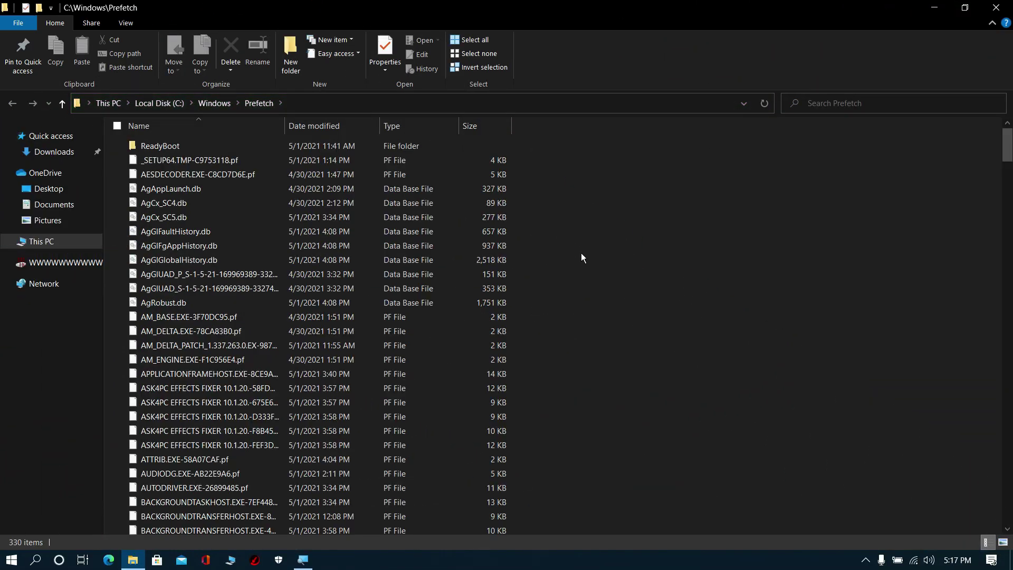
key("ctrl+a")
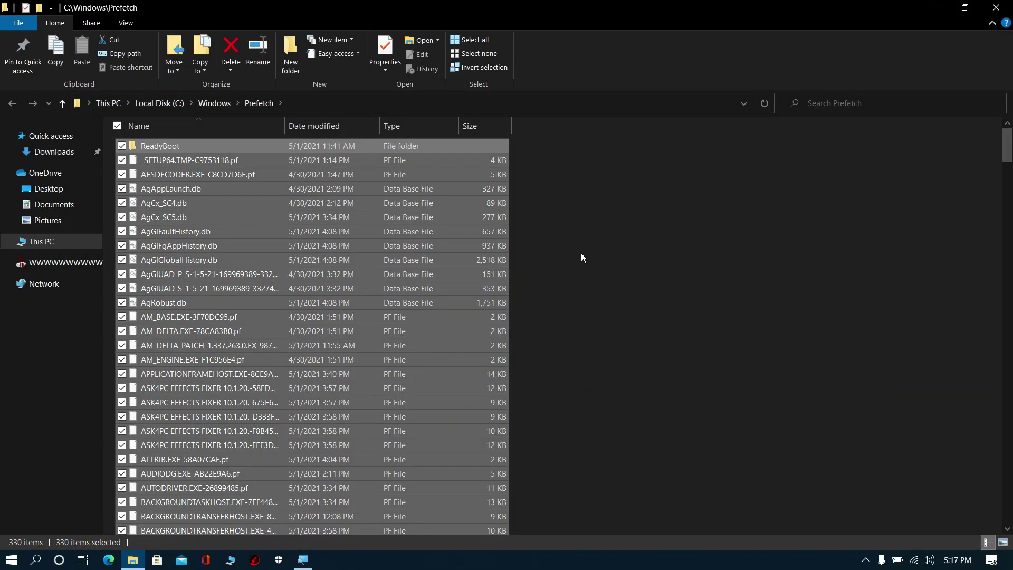
key("Delete")
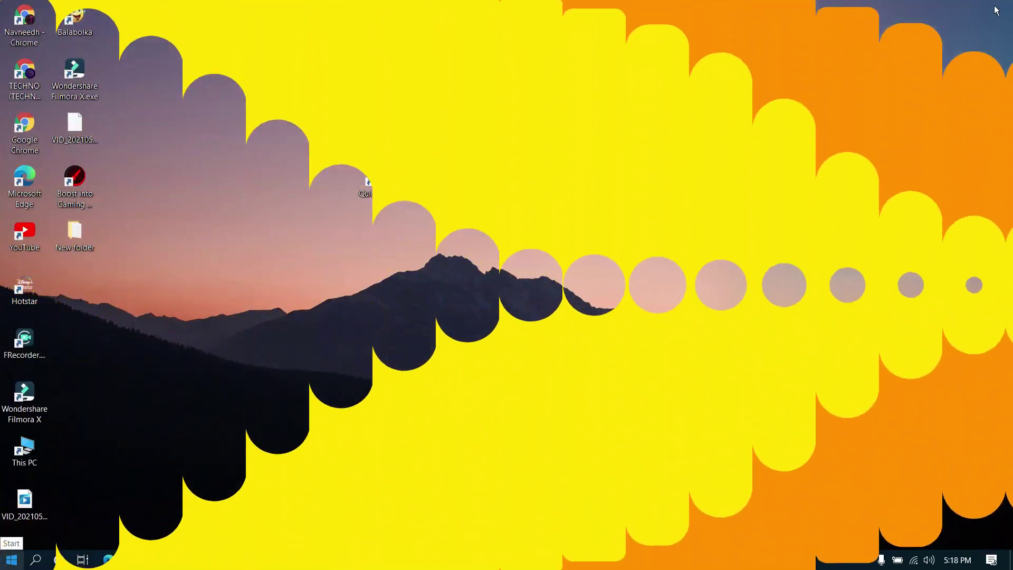
Step: Run Disk Cleanup on drive C: and permanently delete the checked files, up to 1.24 GB
left_click(12, 560)
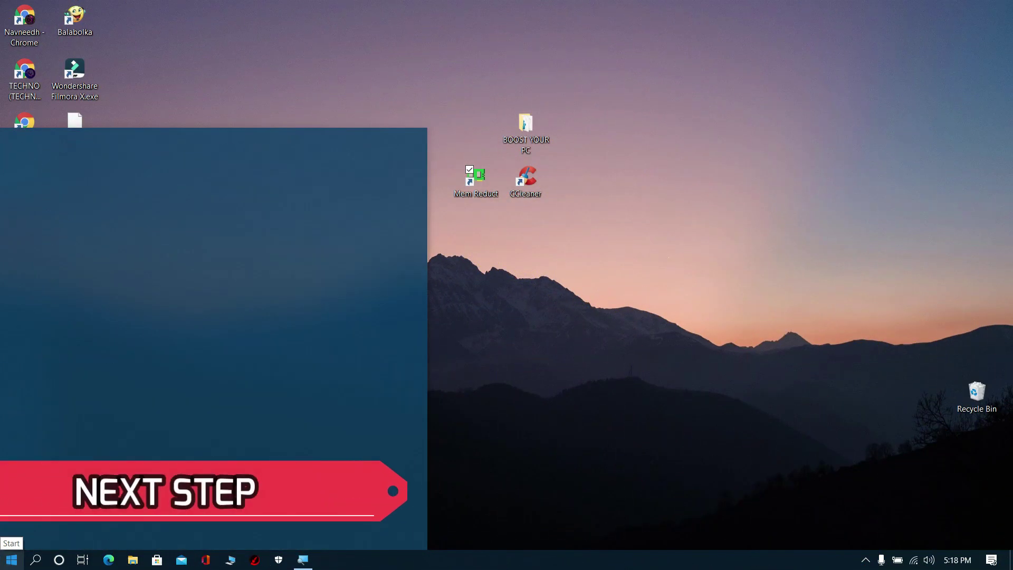
type("dis")
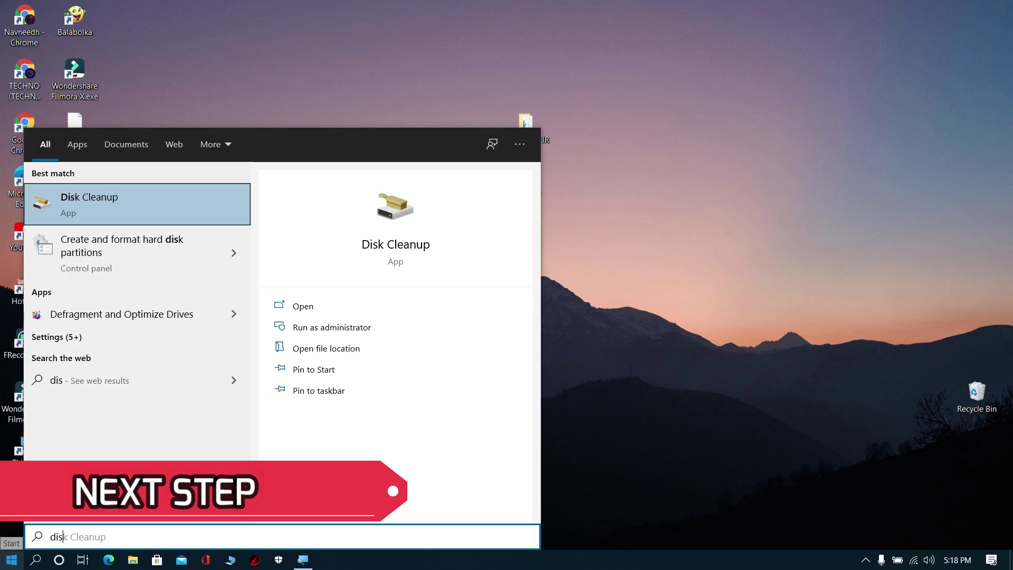
type("k")
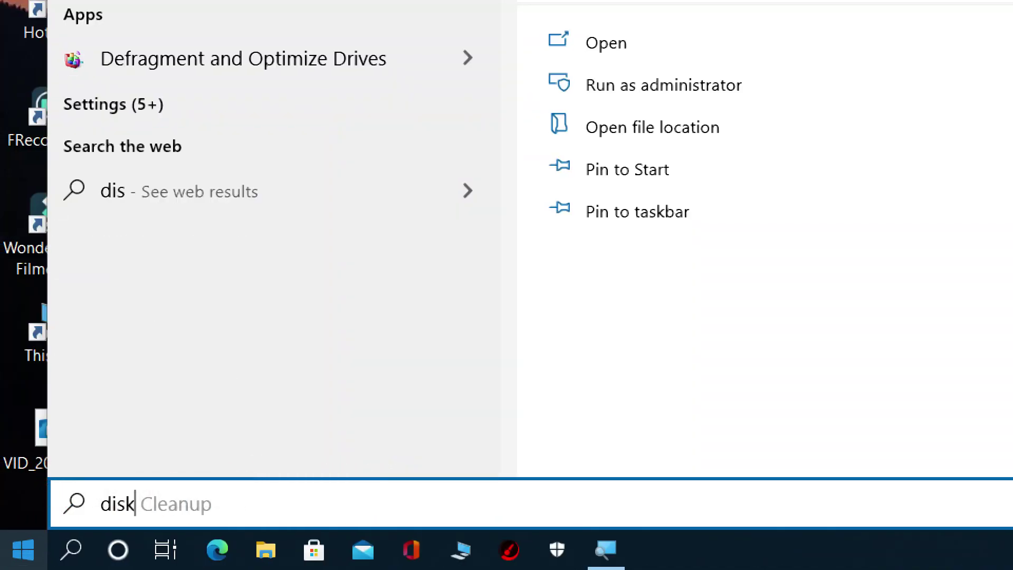
type(" clenup")
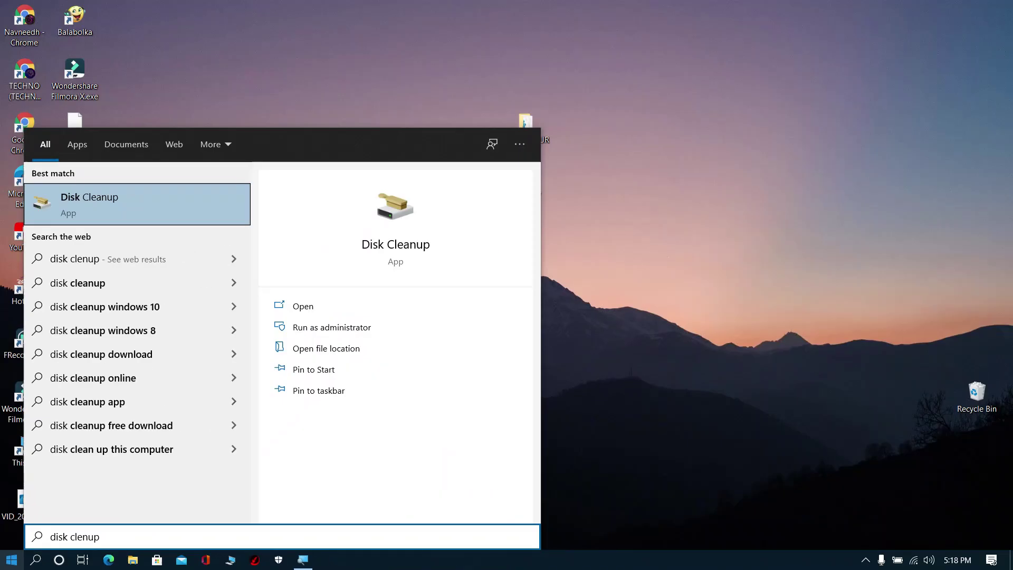
key("Return")
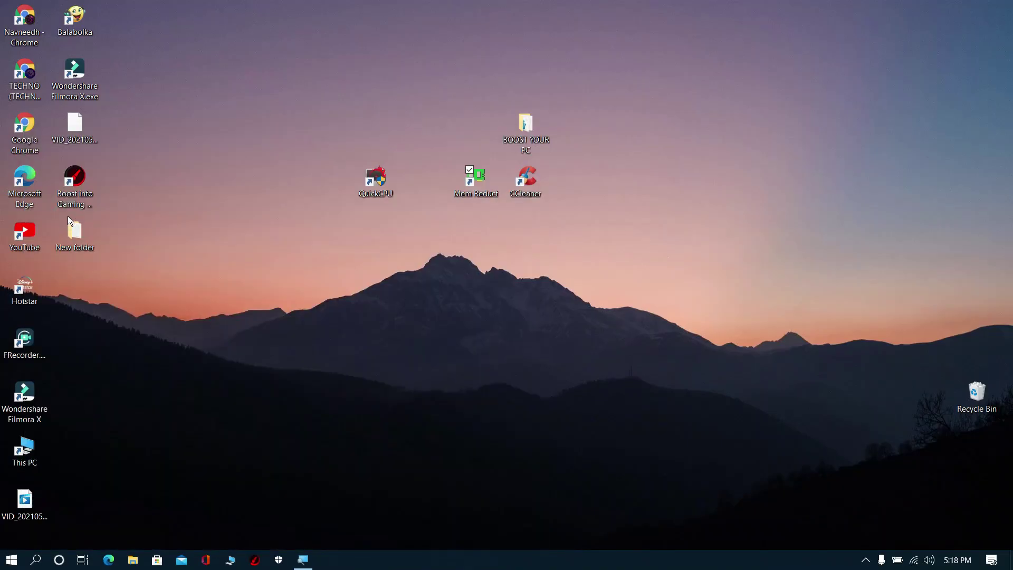
left_click(493, 303)
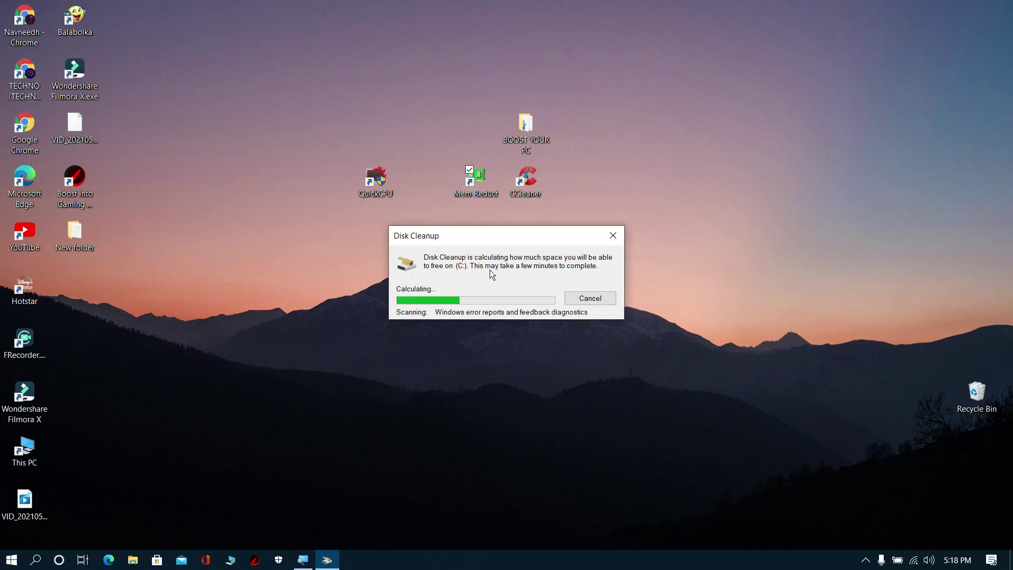
scroll(79, 156, "down", 1)
scroll(127, 154, "up", 1)
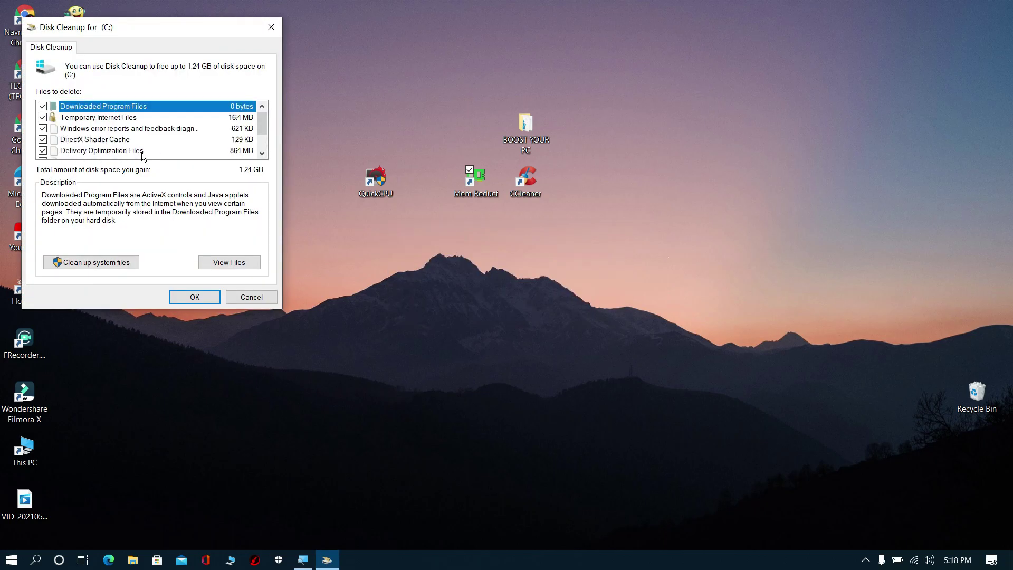
left_click(193, 299)
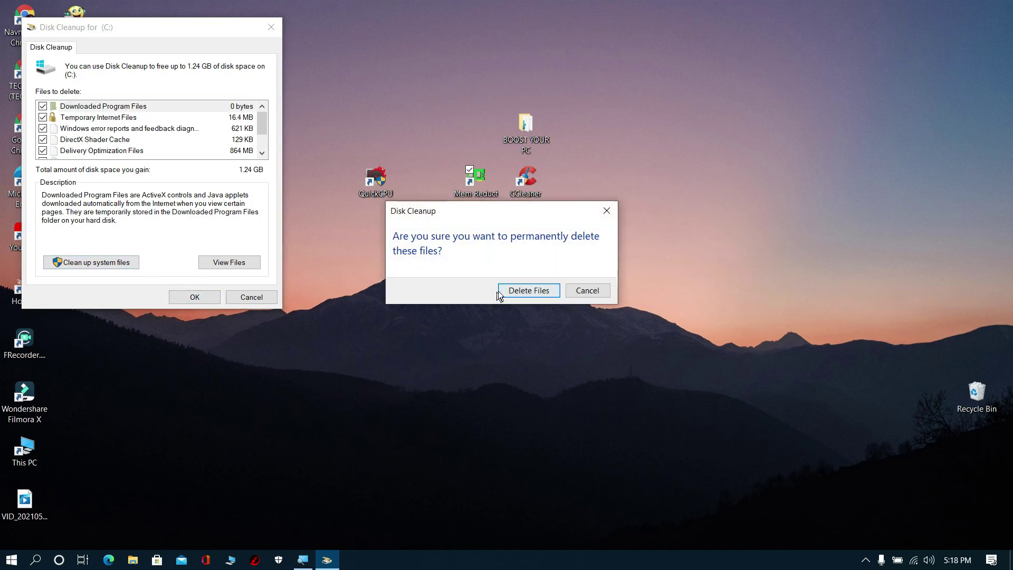
left_click(516, 291)
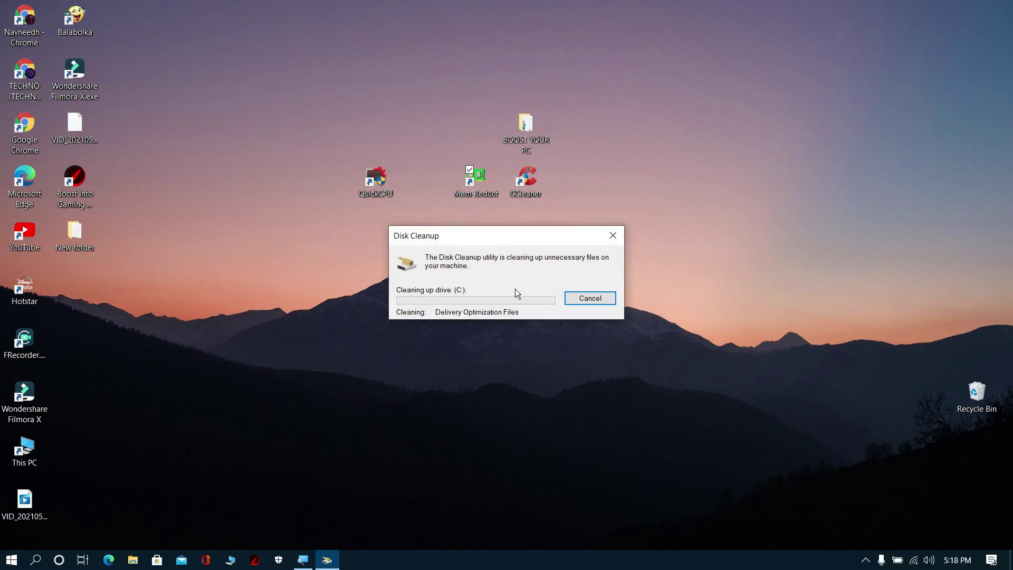
left_click(613, 236)
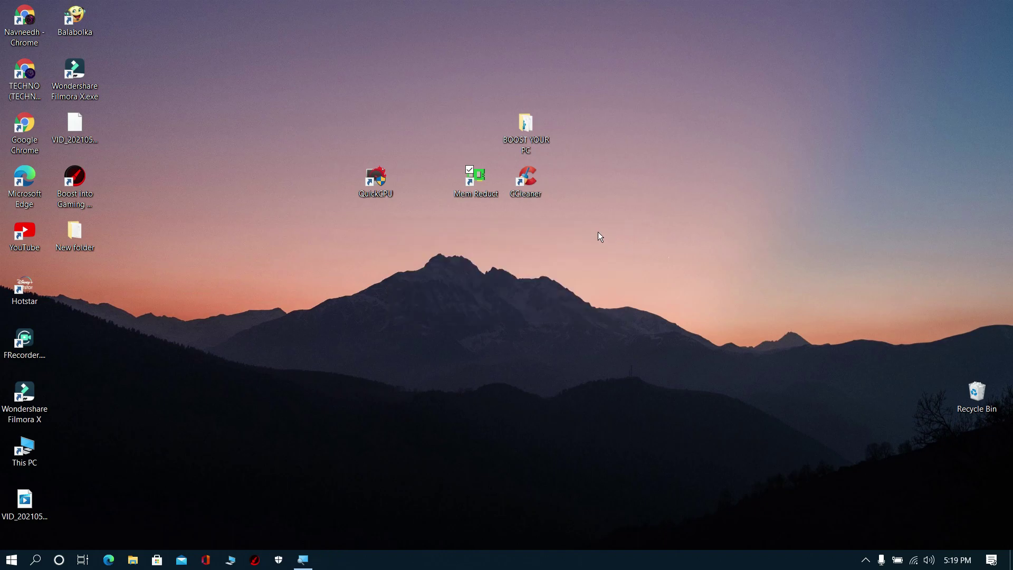
Step: Open Defragment and Optimize Drives and start optimizing drive D
key("super")
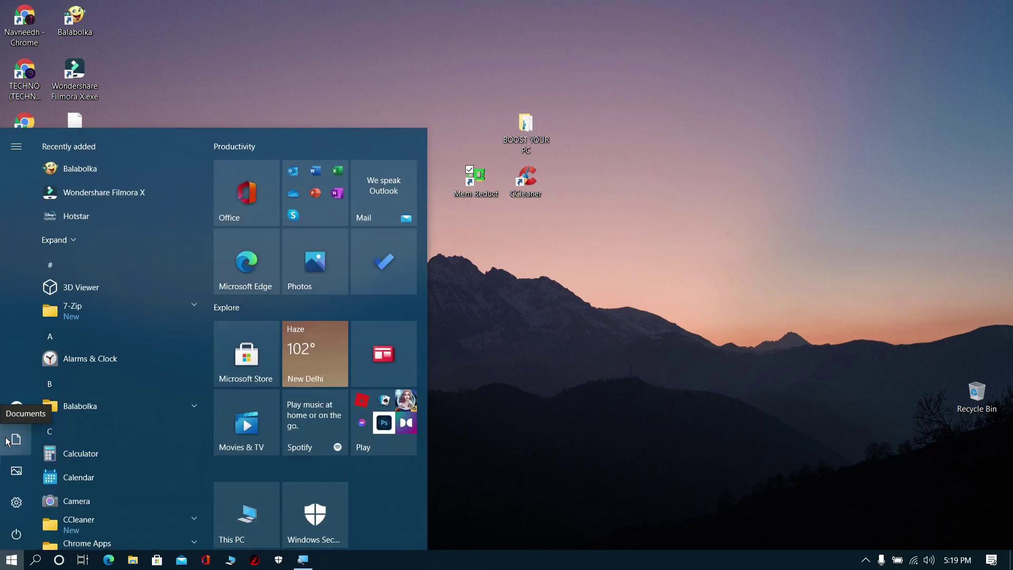
mouse_move(15, 440)
type("di")
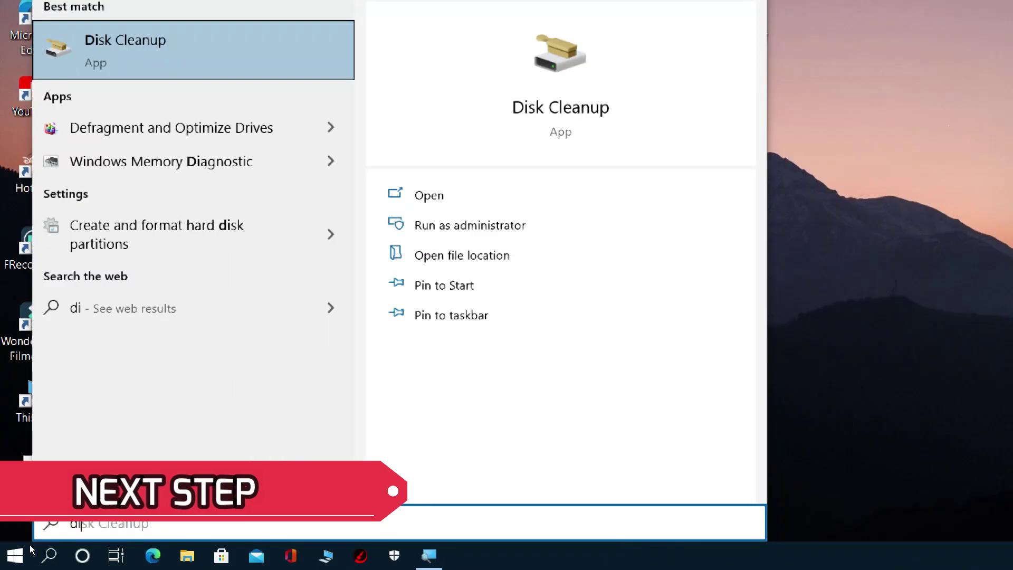
type("sk")
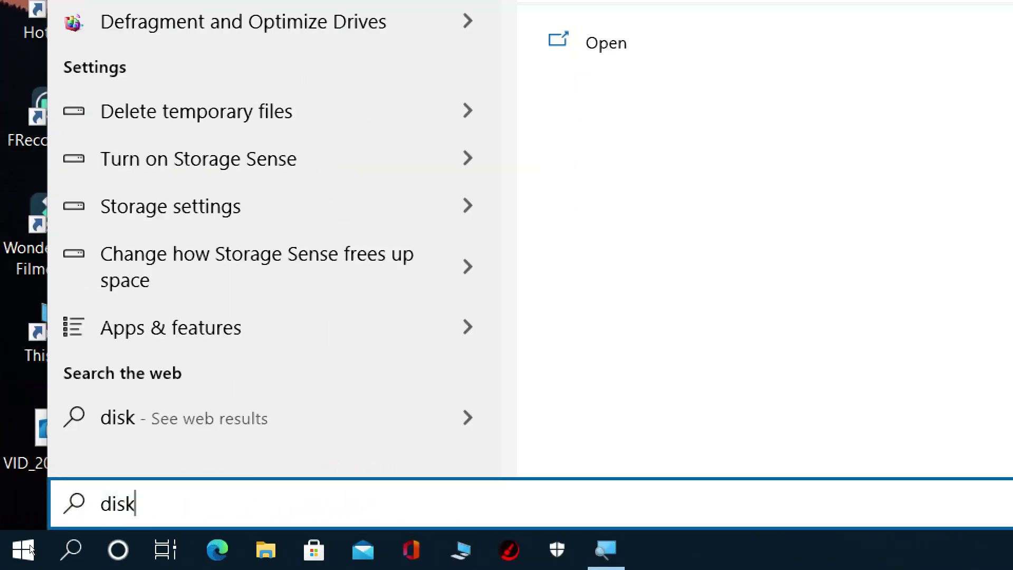
type(" def")
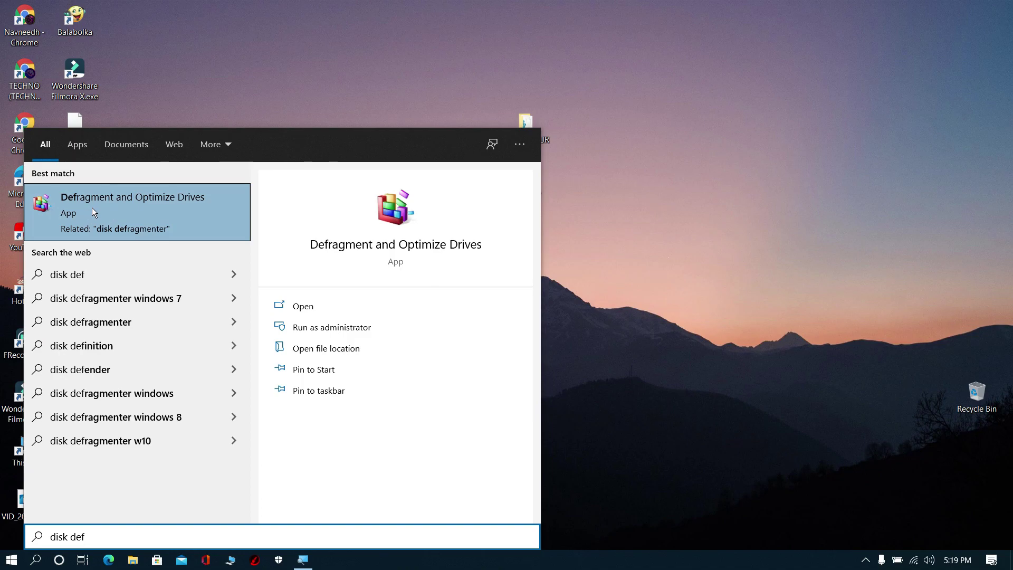
left_click(86, 207)
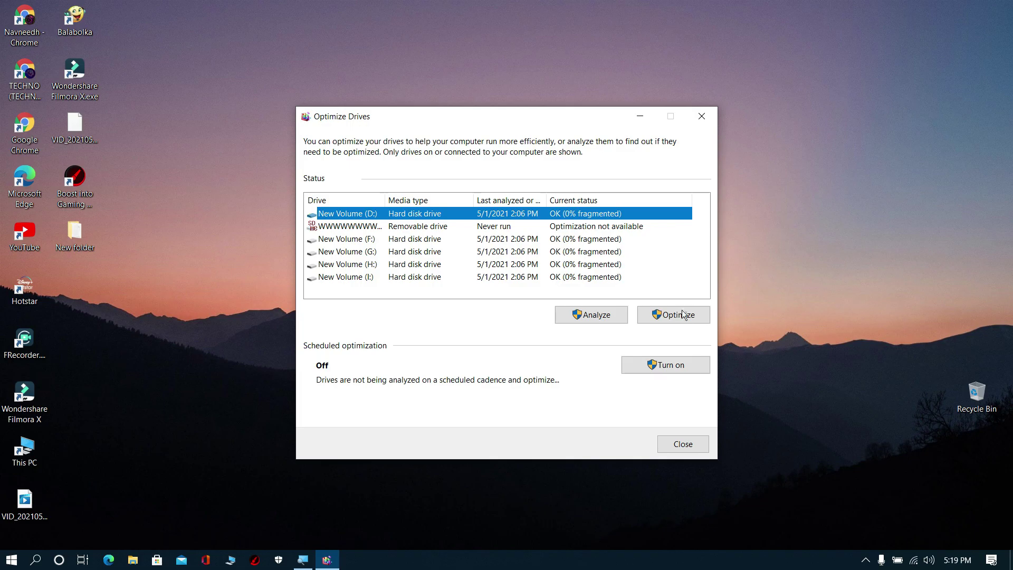
left_click(682, 318)
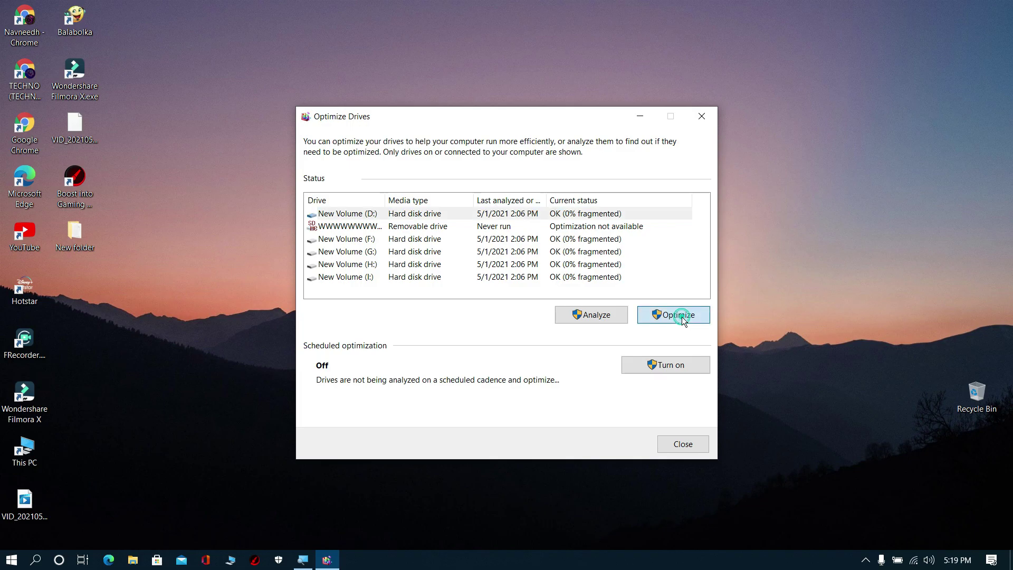
Step: Start optimizing drives F, G, H and I one after another
left_click(562, 239)
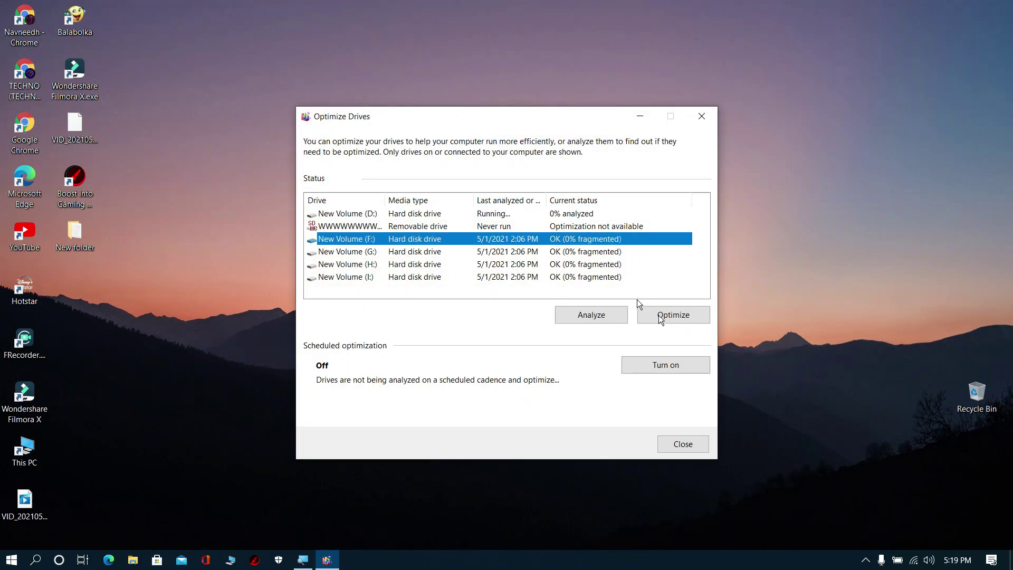
left_click(660, 316)
left_click(562, 252)
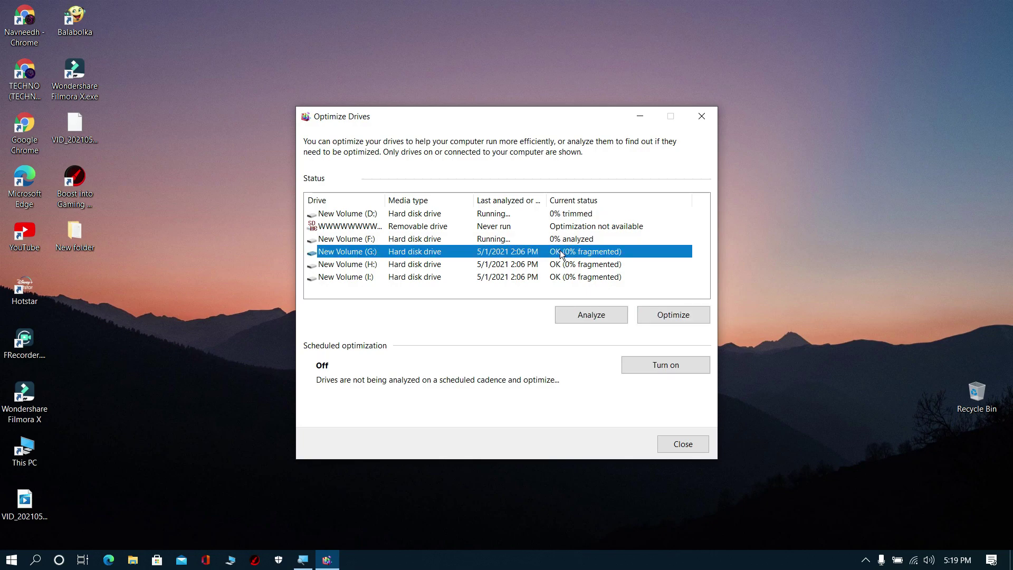
left_click(659, 313)
left_click(590, 266)
left_click(661, 315)
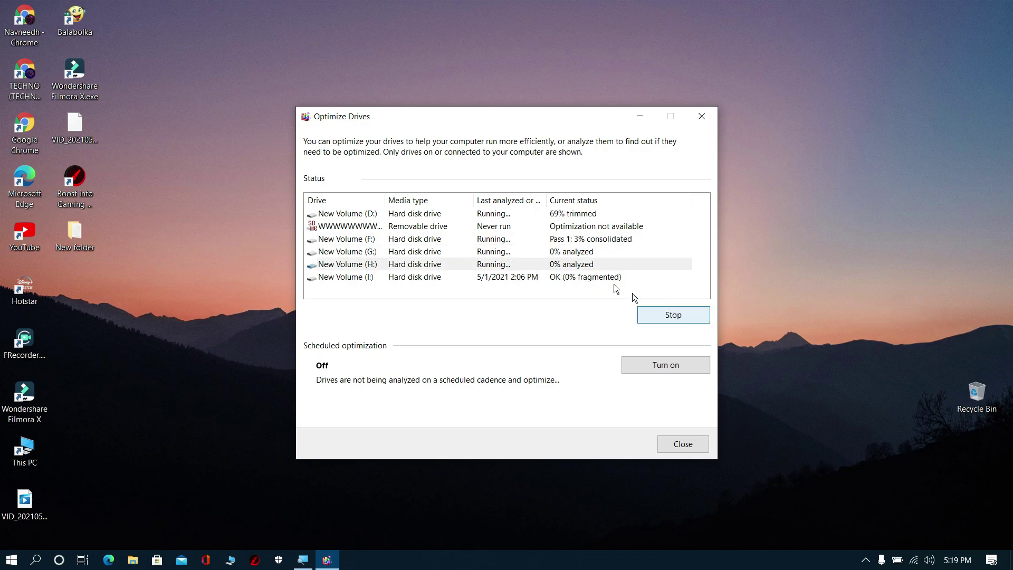
left_click(623, 277)
left_click(656, 316)
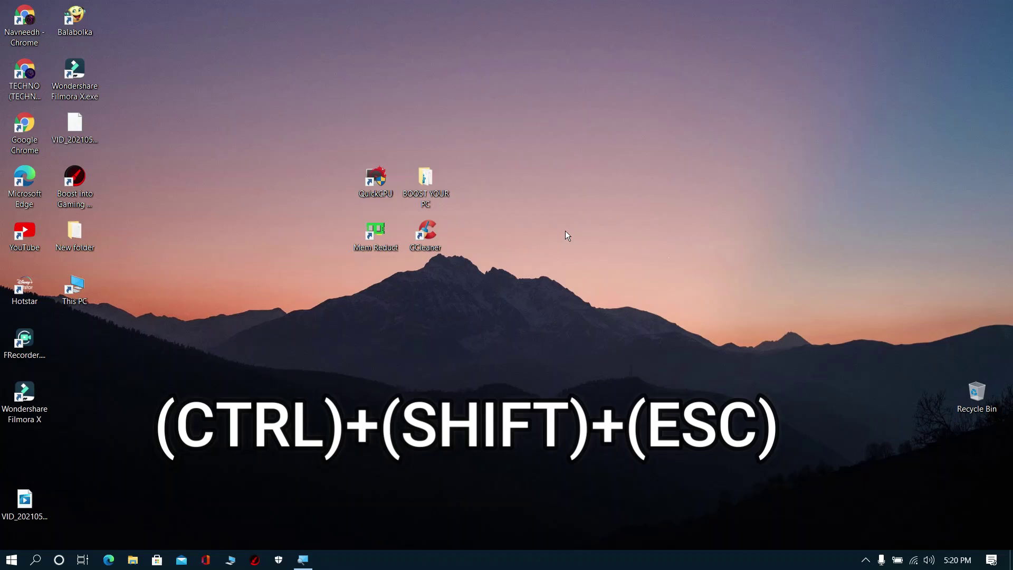
Step: In a maximized Task Manager's Startup list, disable CCleaner and Cortana
key("ctrl+shift+Escape")
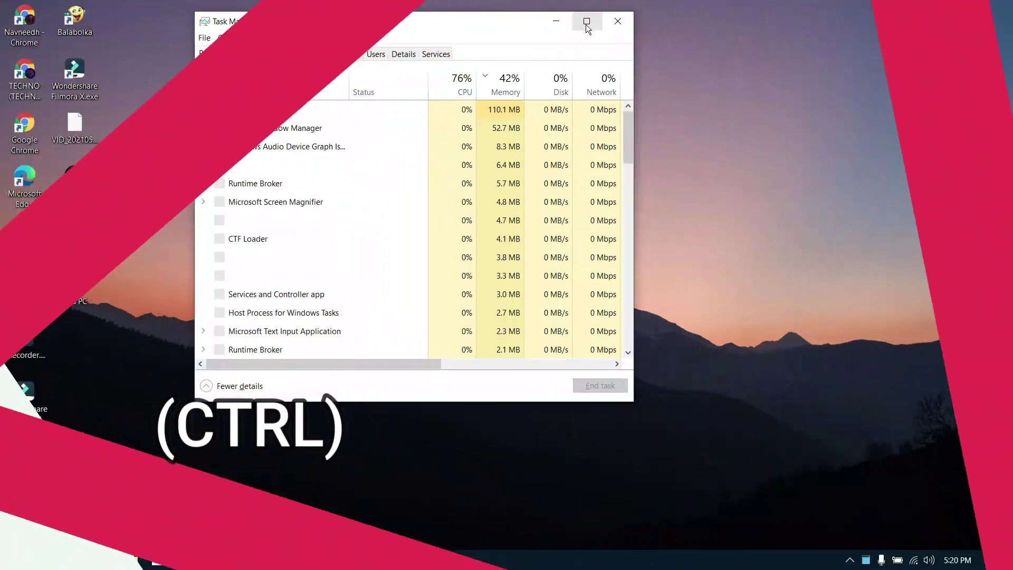
left_click(586, 21)
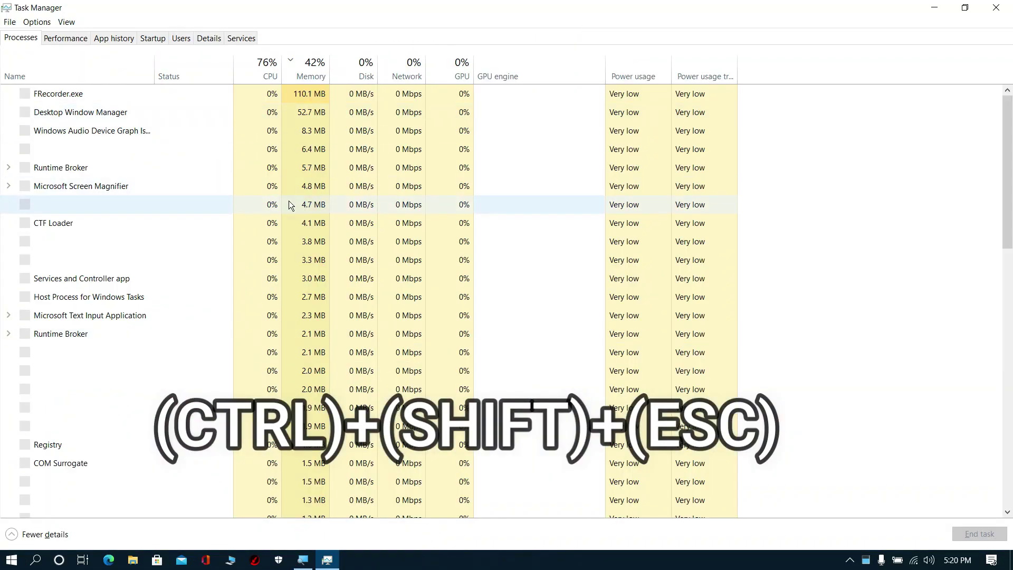
left_click(142, 41)
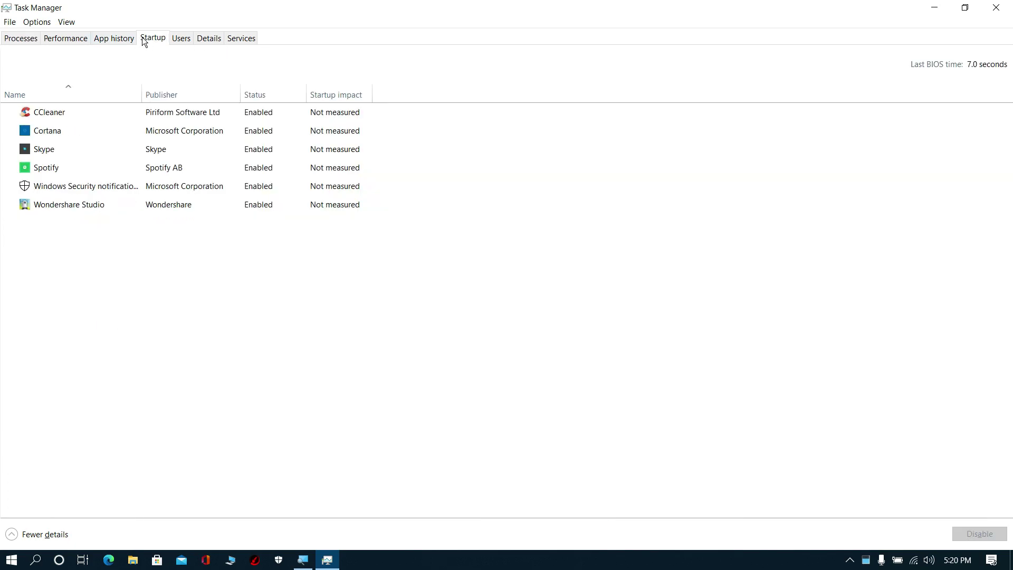
right_click(196, 114)
left_click(192, 135)
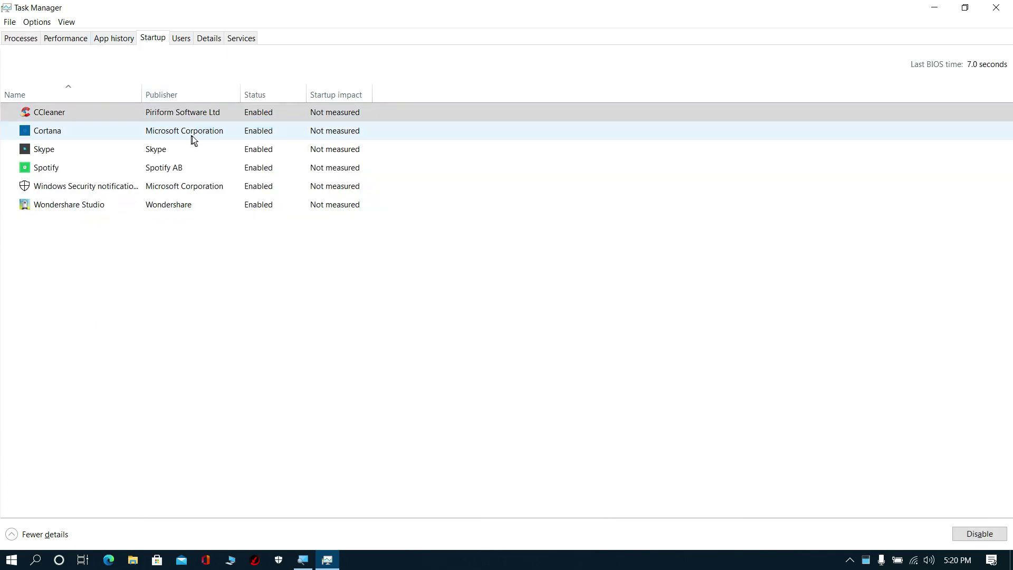
right_click(192, 135)
left_click(203, 144)
Step: Disable Skype, Spotify, Windows Security notifications and Wondershare Studio at startup
right_click(210, 149)
left_click(218, 155)
right_click(209, 164)
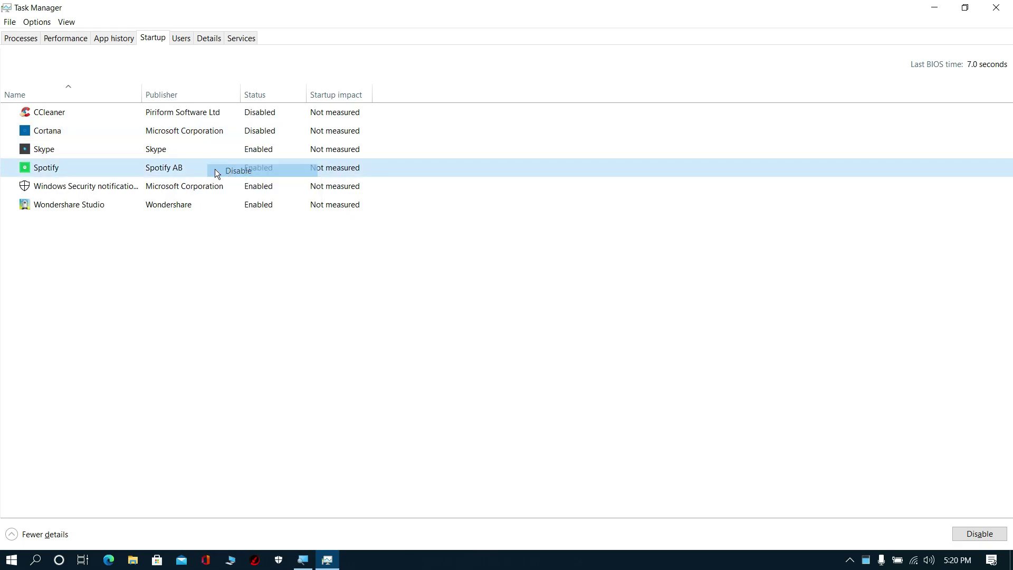
left_click(203, 184)
right_click(205, 185)
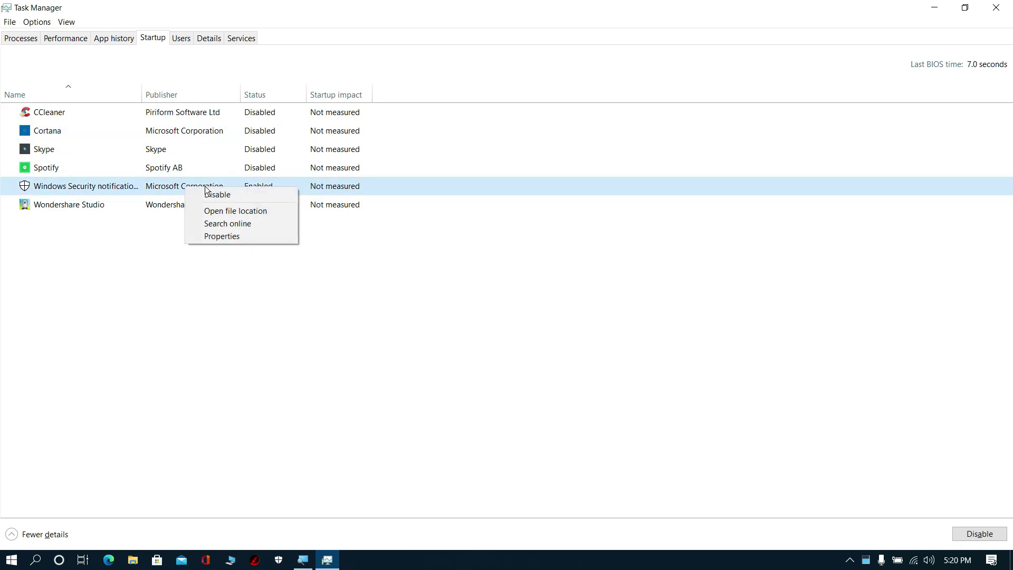
left_click(200, 194)
right_click(206, 192)
left_click(227, 199)
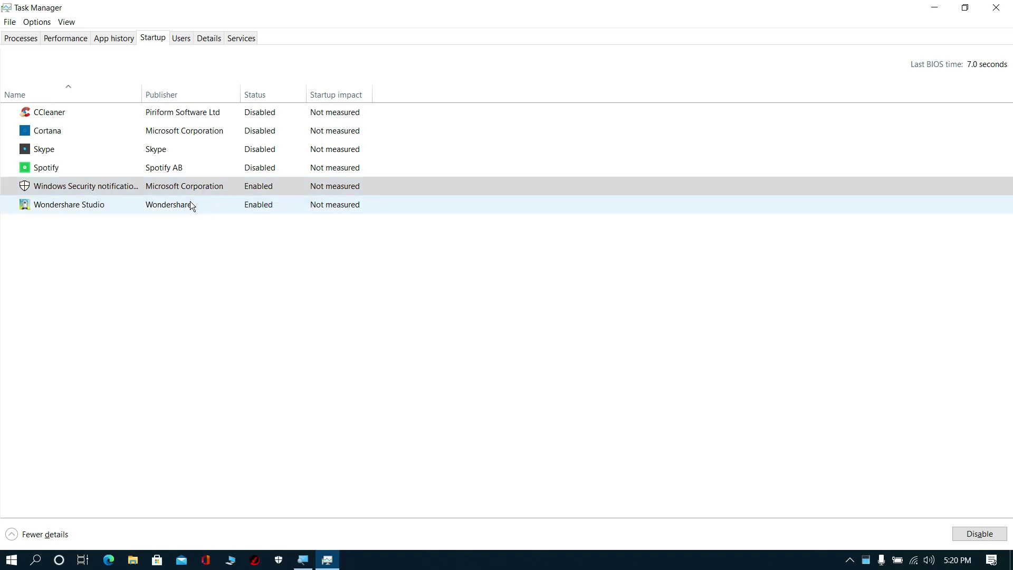
right_click(191, 206)
left_click(216, 213)
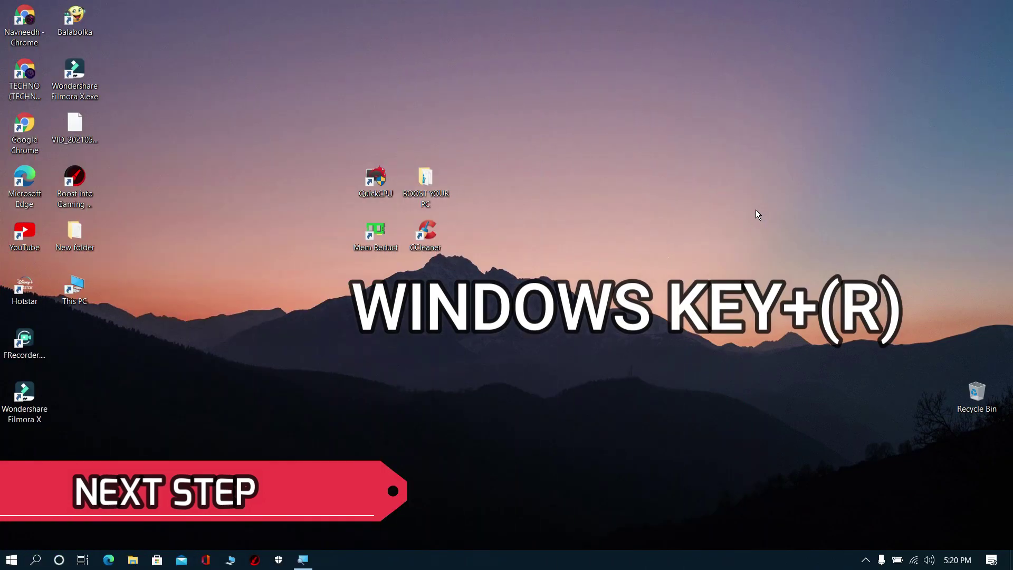
Step: Run msconfig, hide Microsoft services, disable the seven others, apply, and exit without restarting
key("super+r")
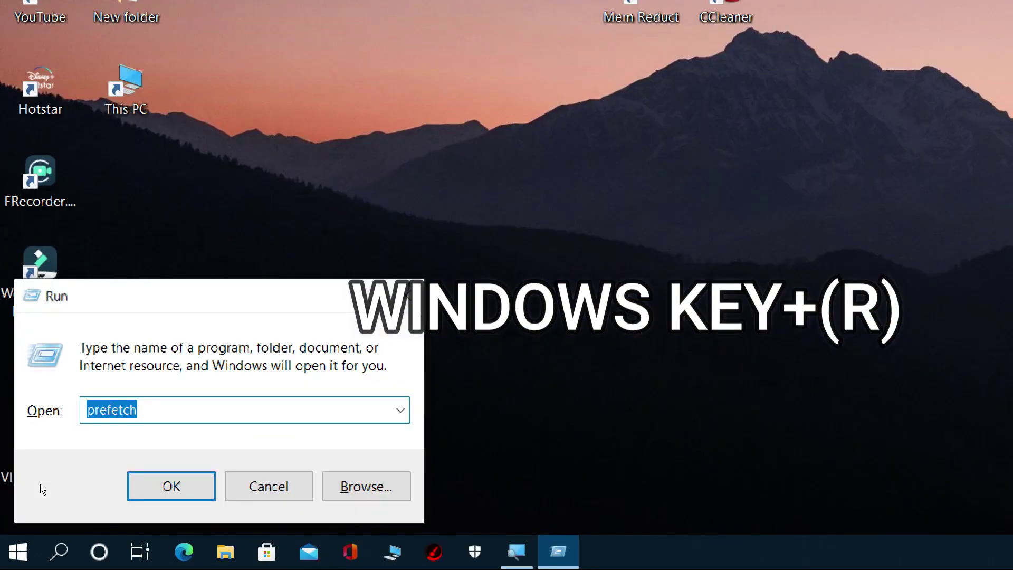
type("msconfig")
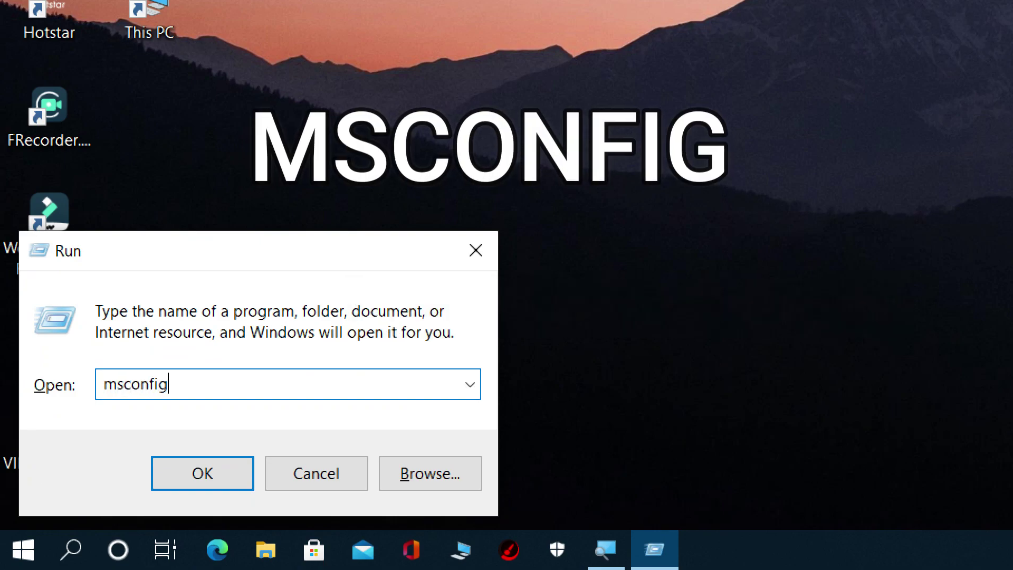
key("Return")
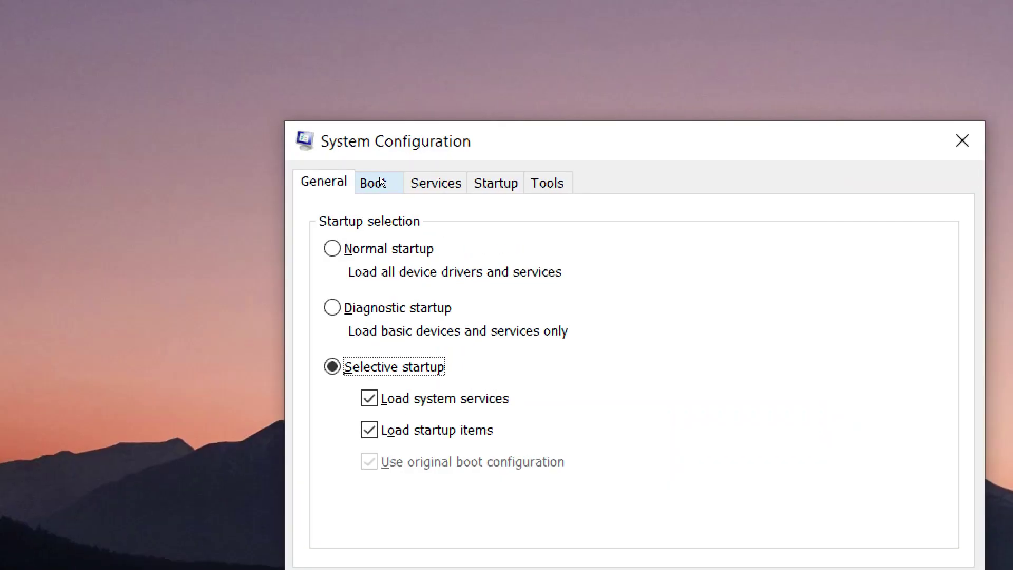
left_click(433, 184)
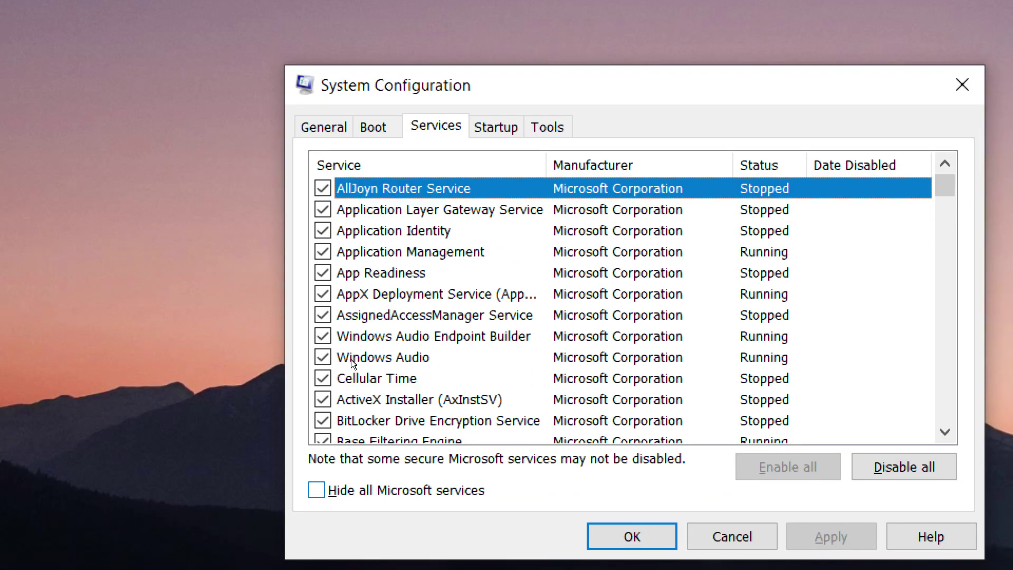
key("alt+h")
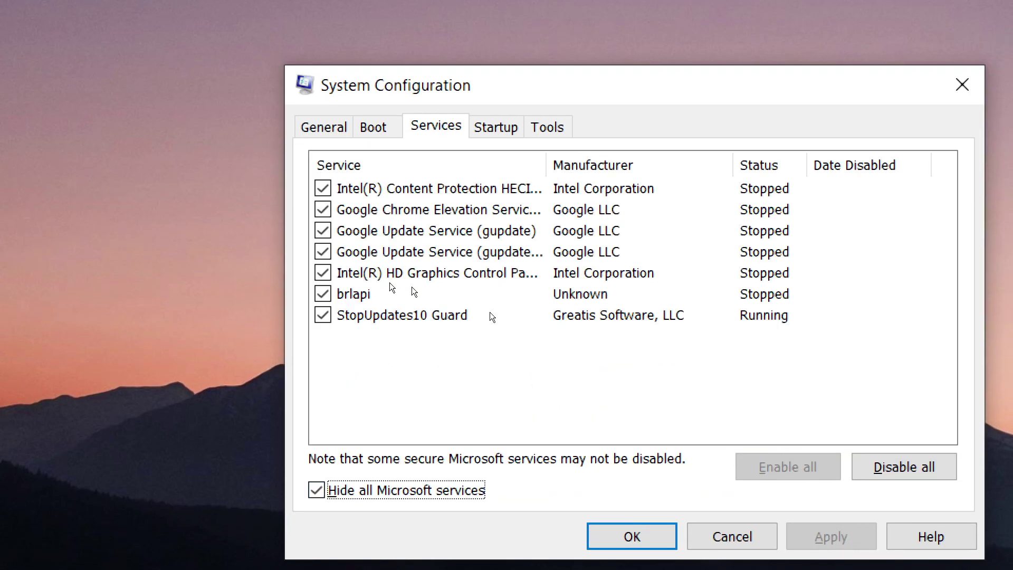
key("alt+d")
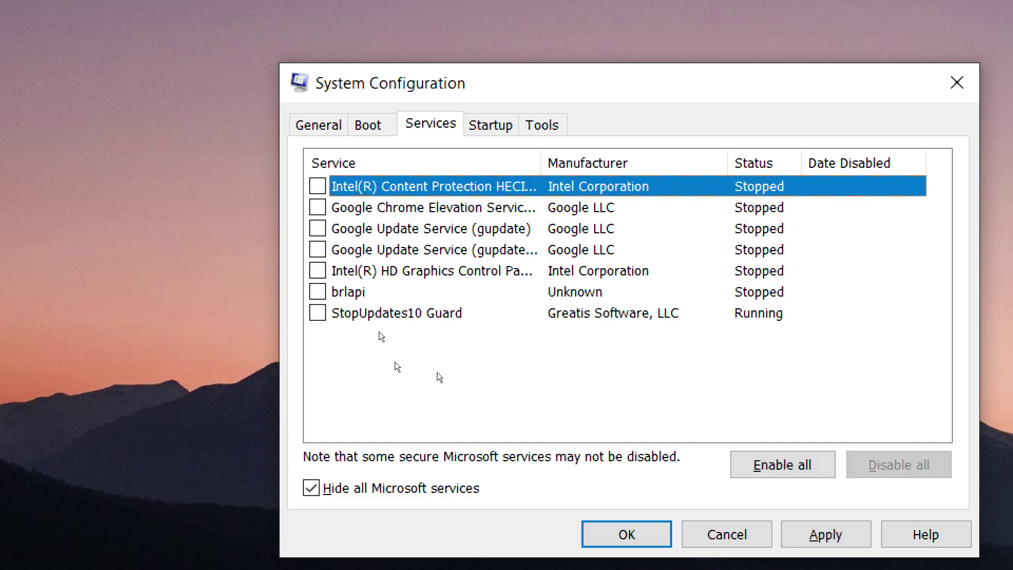
key("alt+a")
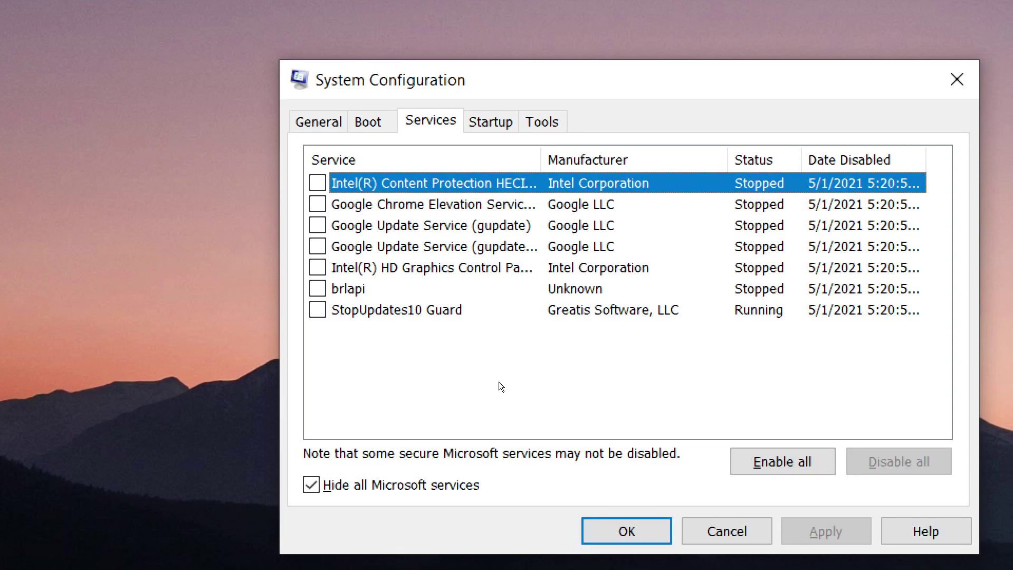
key("Return")
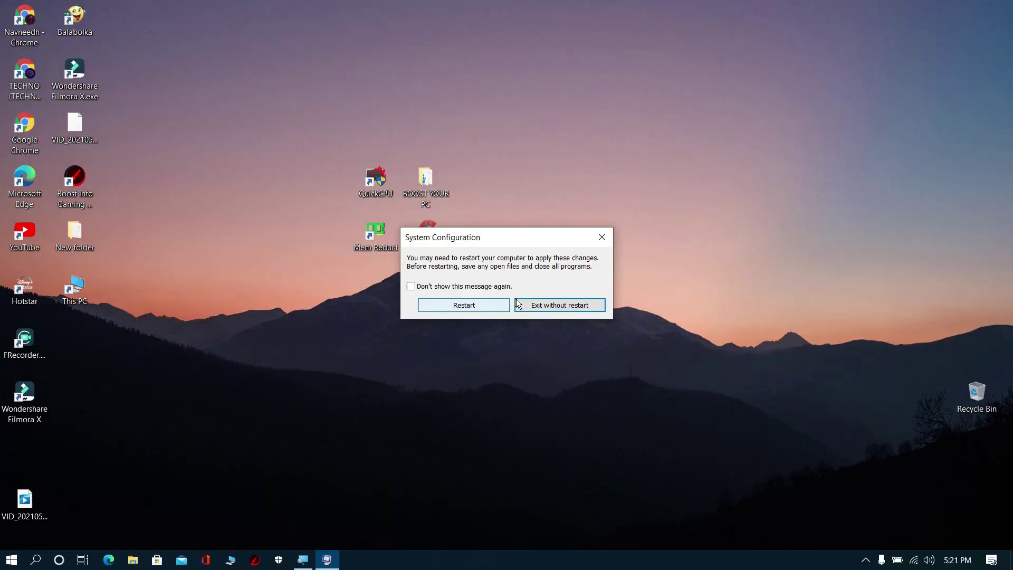
left_click(519, 306)
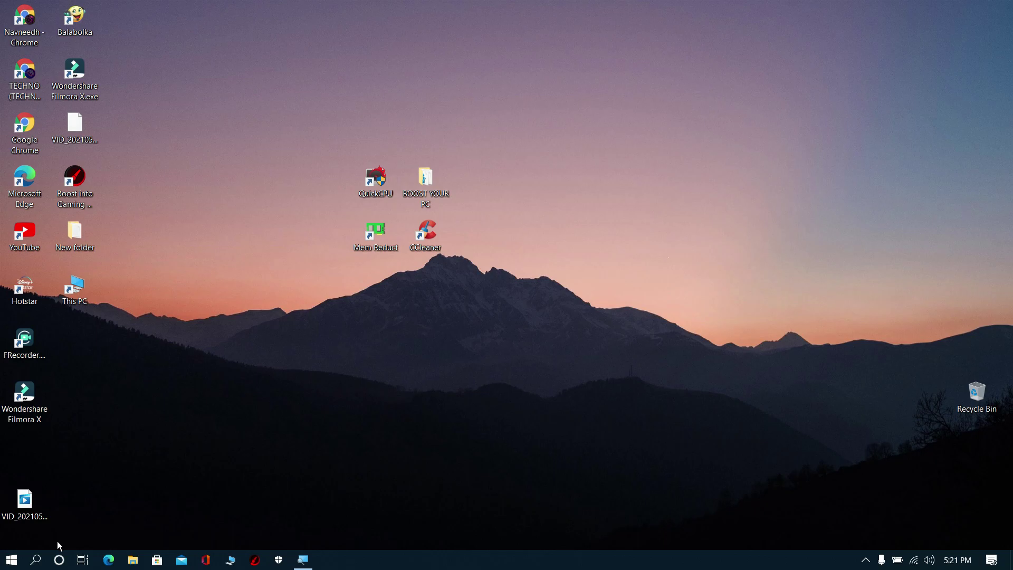
Step: Search Start for 'background apps' and switch 'Let apps run in the background' to Off
key("super")
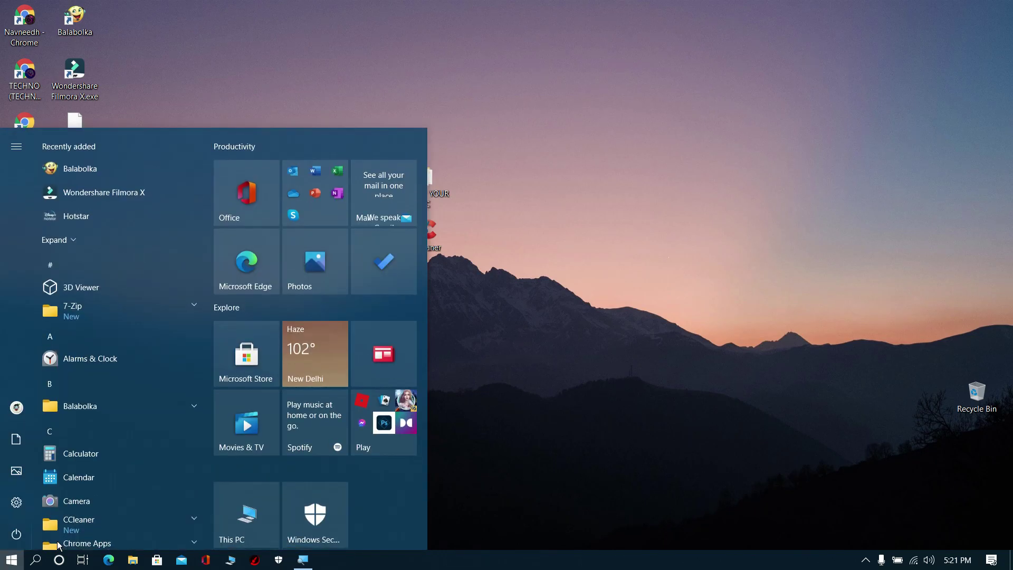
type("a")
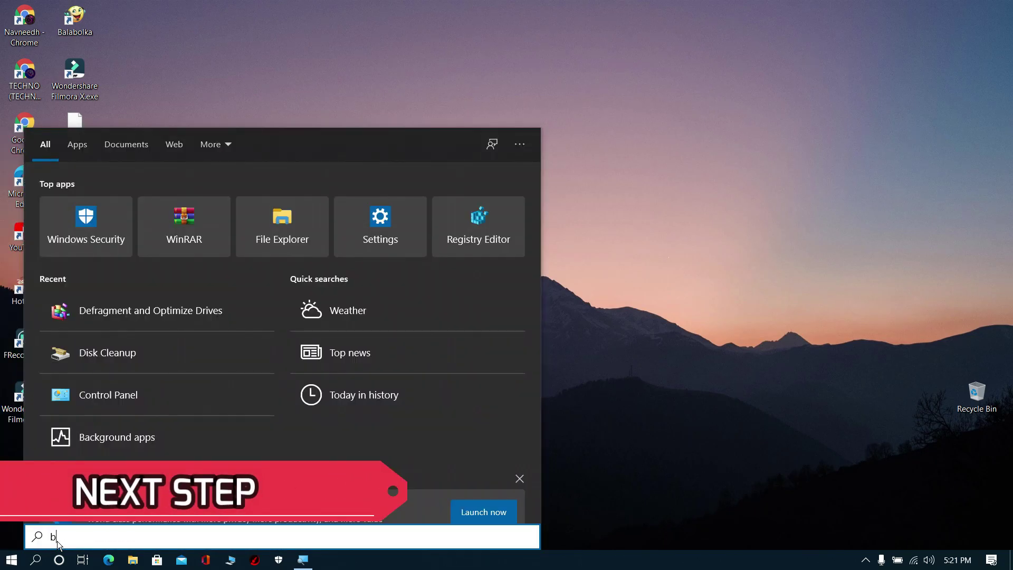
type("backgr")
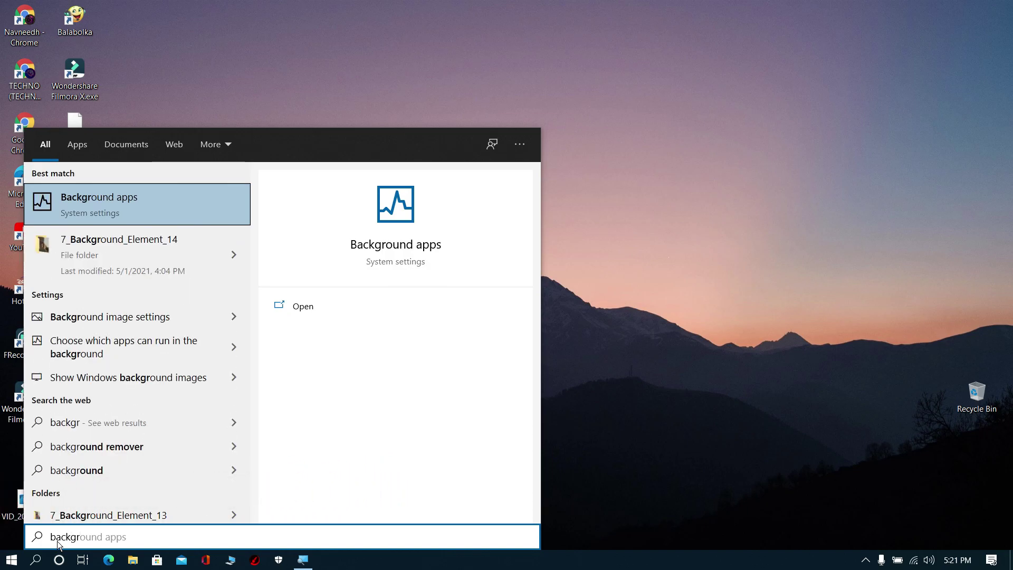
key("Return")
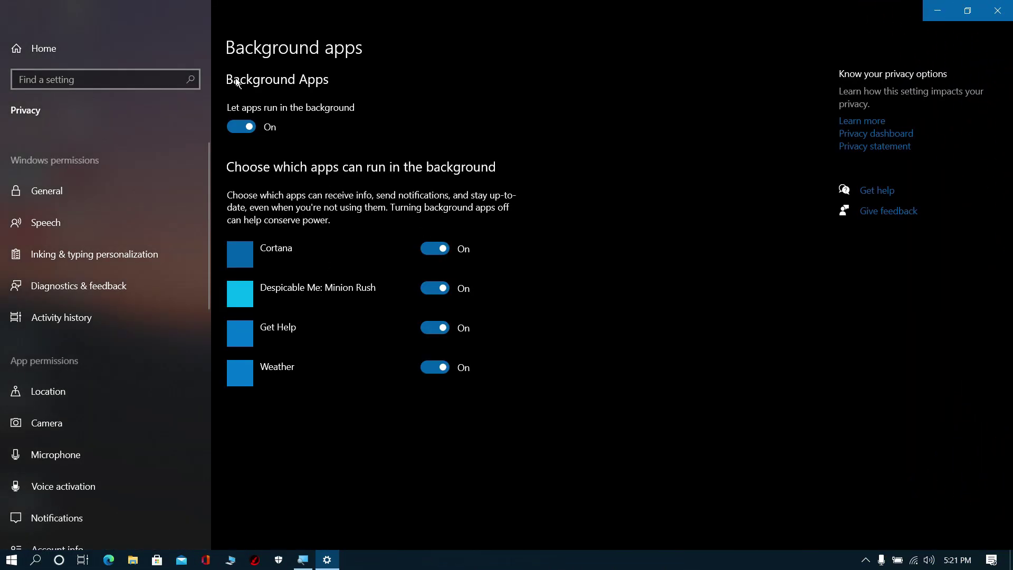
left_click(250, 126)
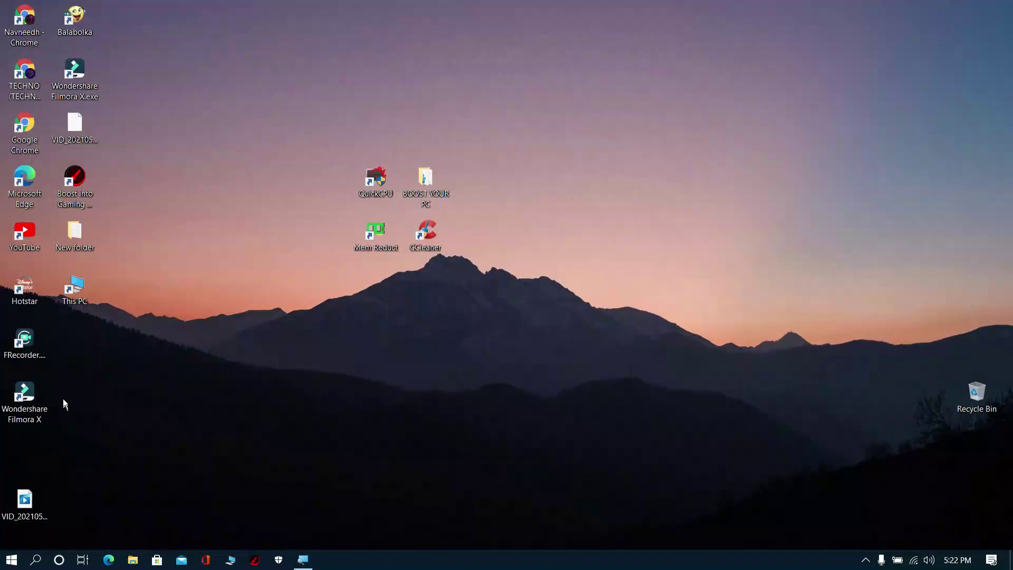
Step: Open This PC and show its Properties on the Control Panel System page
double_click(73, 295)
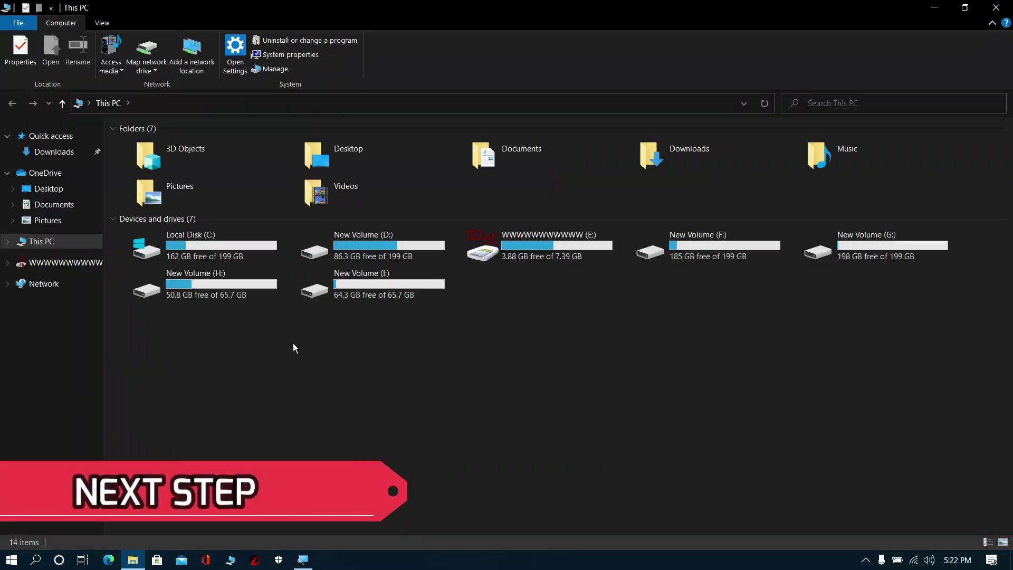
right_click(530, 327)
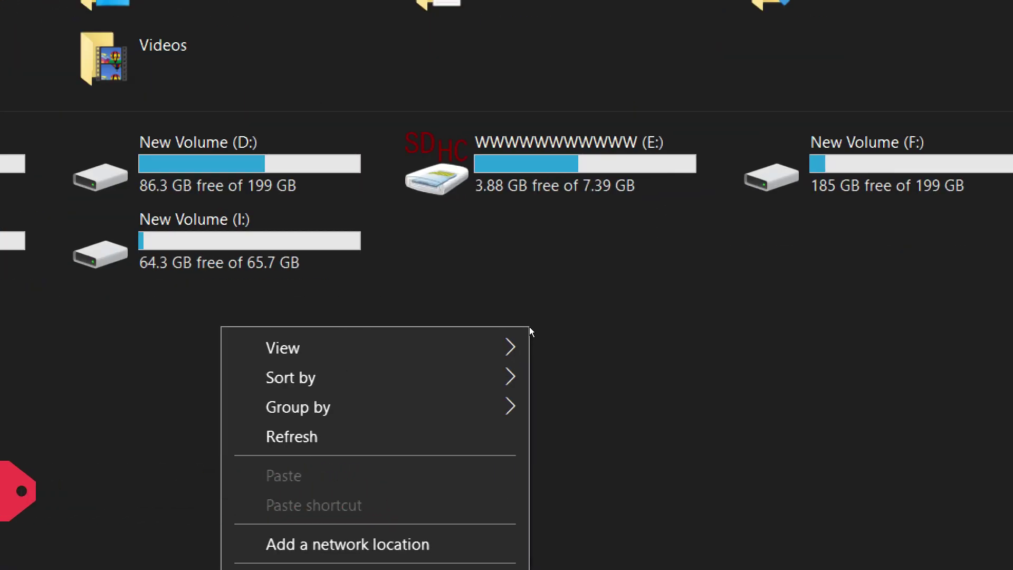
left_click(425, 457)
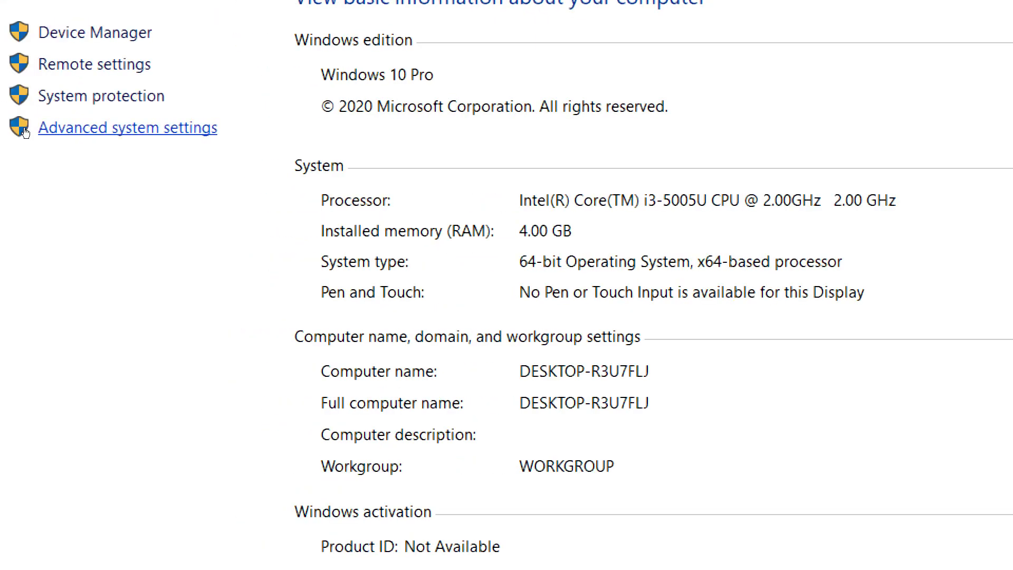
Step: Apply 'Adjust for best performance' in Performance Options, then close Performance Options and System Properties
left_click(25, 132)
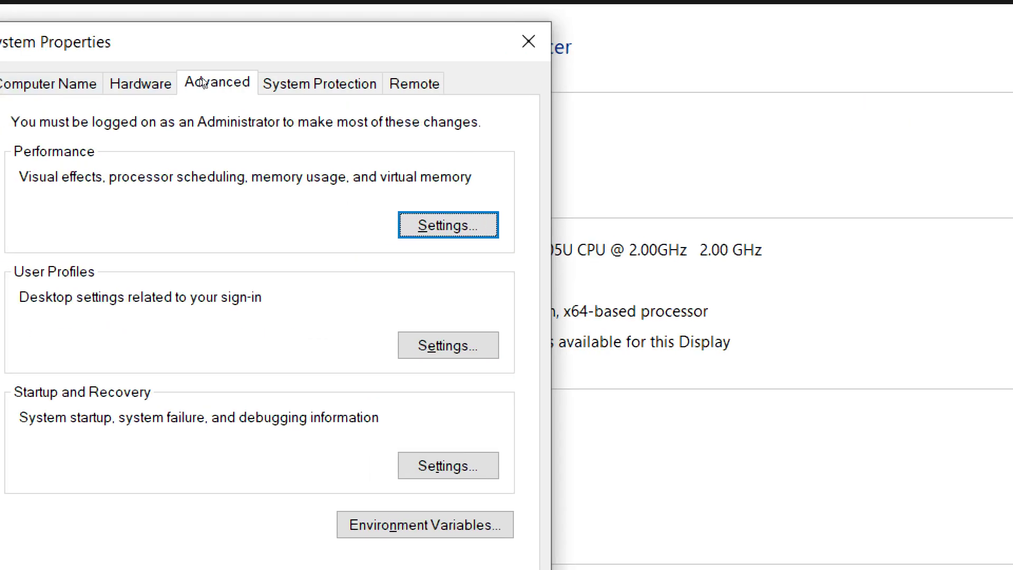
key("Return")
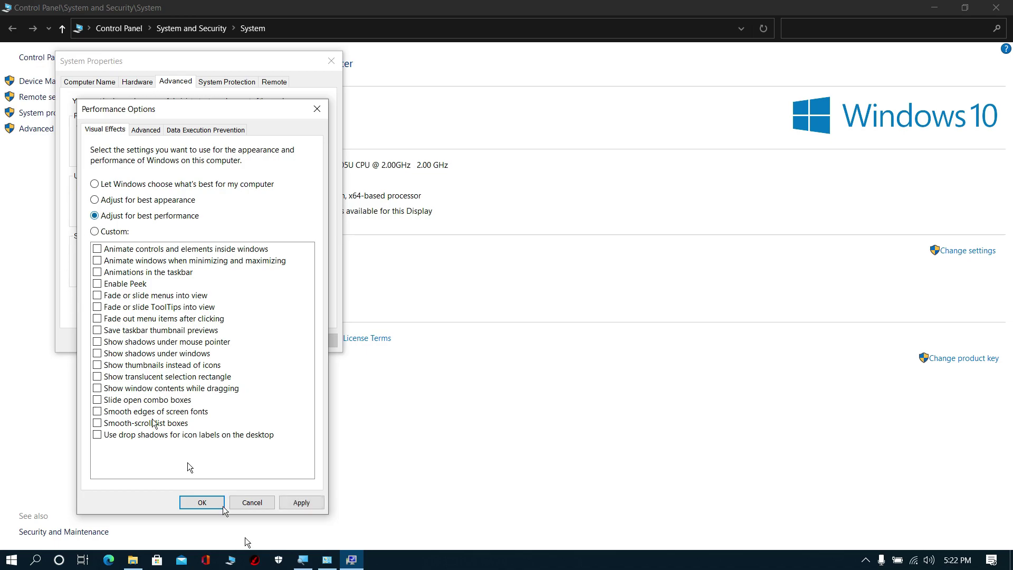
left_click(289, 508)
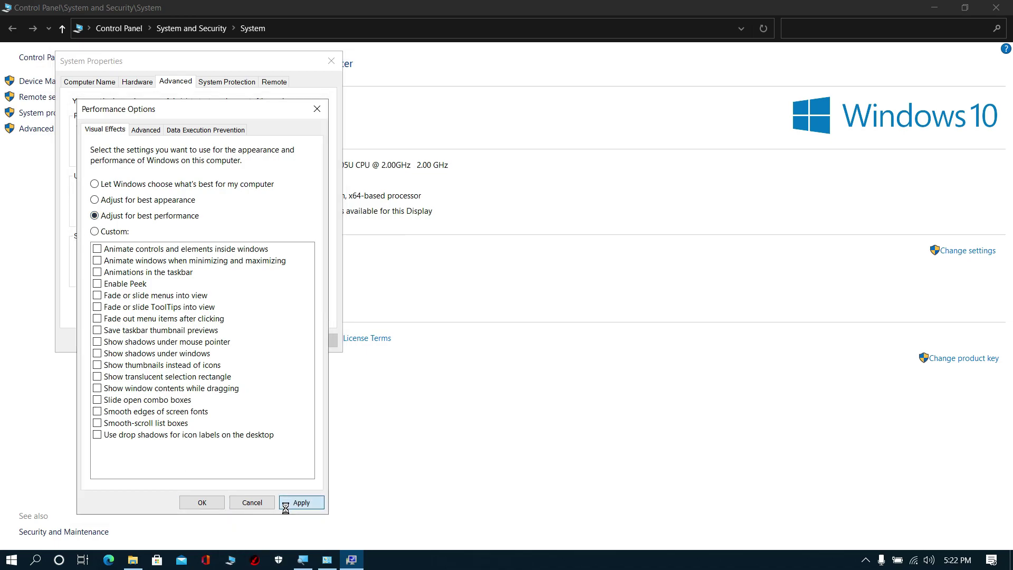
left_click(195, 501)
left_click(200, 341)
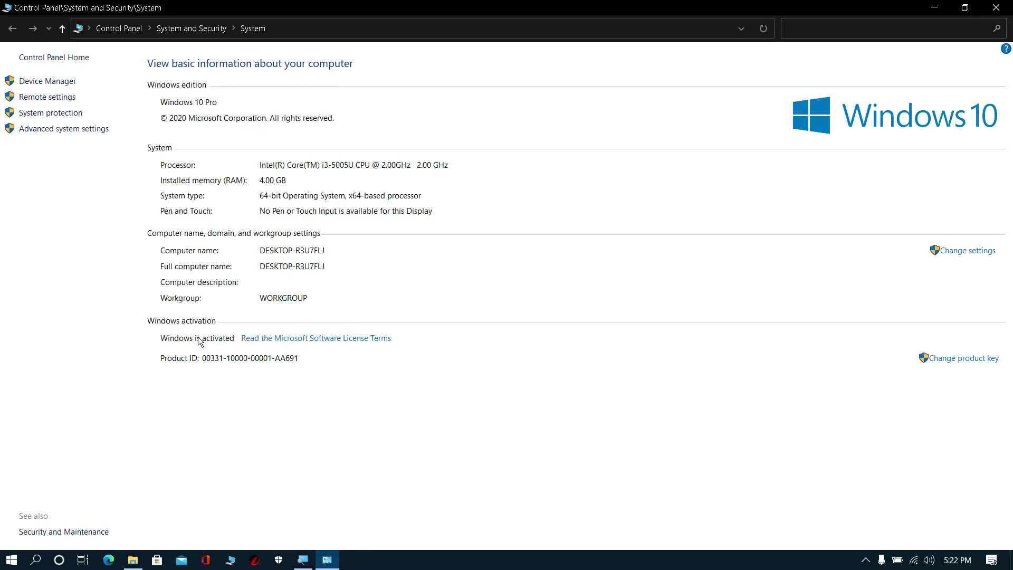